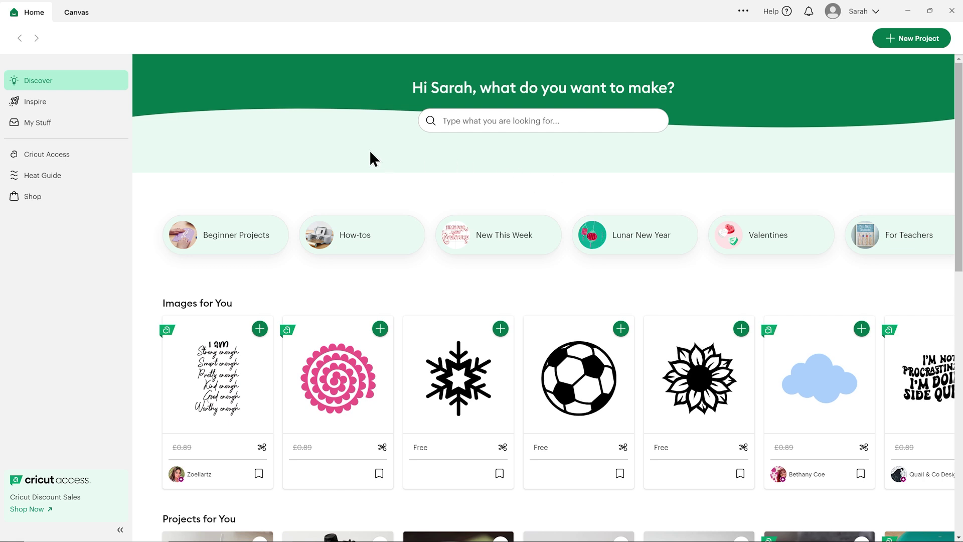
- Open the blank project canvas and insert the free heart shape
left_click(72, 15)
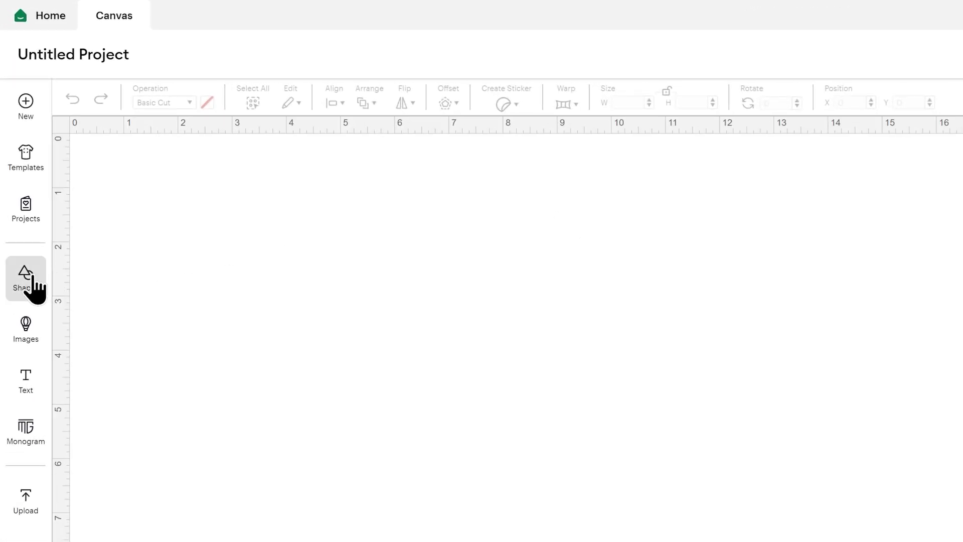
left_click(36, 284)
left_click(144, 258)
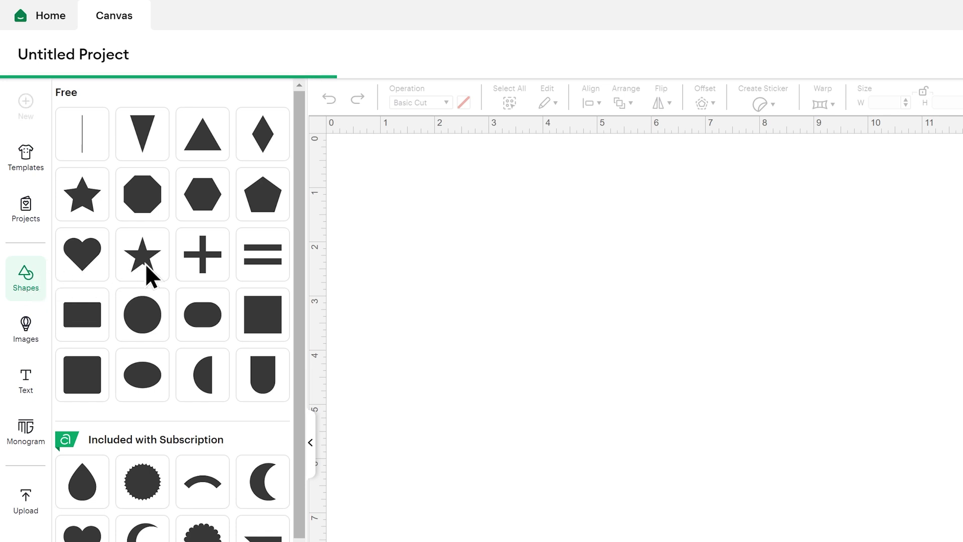
left_click(312, 453)
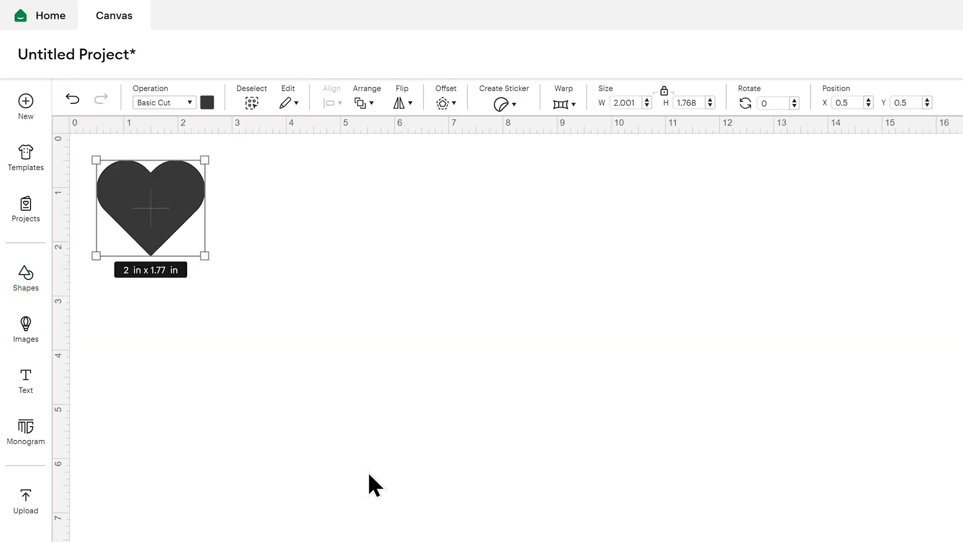
- Move the heart away from the canvas corner and enlarge it proportionally to about 6.24 by 5.52 in
left_click_drag(190, 212, 374, 305)
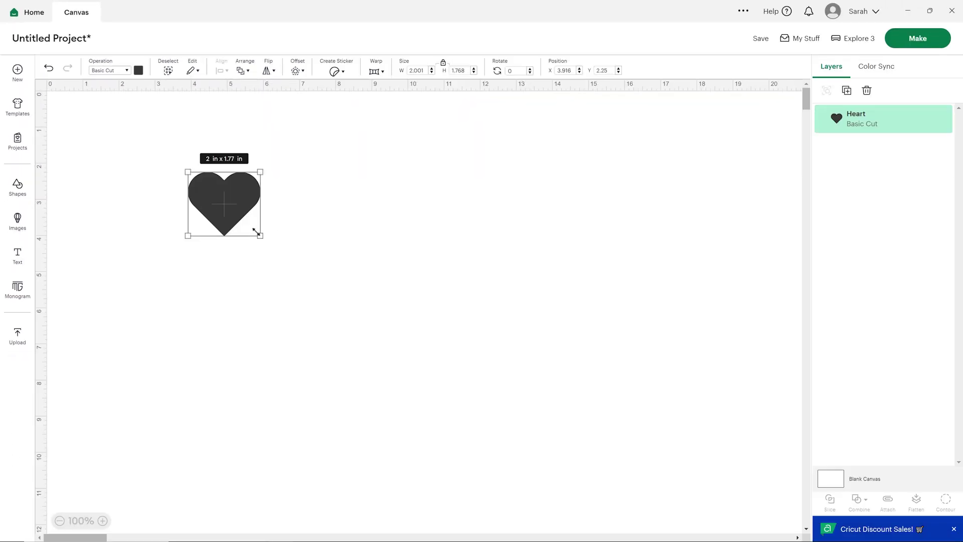
left_click_drag(256, 232, 410, 368)
left_click(477, 291)
left_click(391, 246)
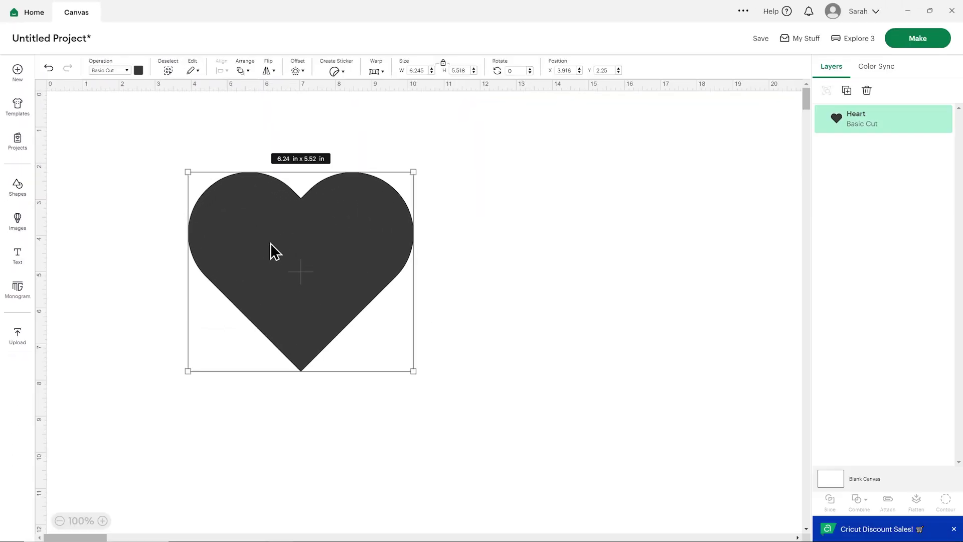
left_click_drag(264, 237, 255, 229)
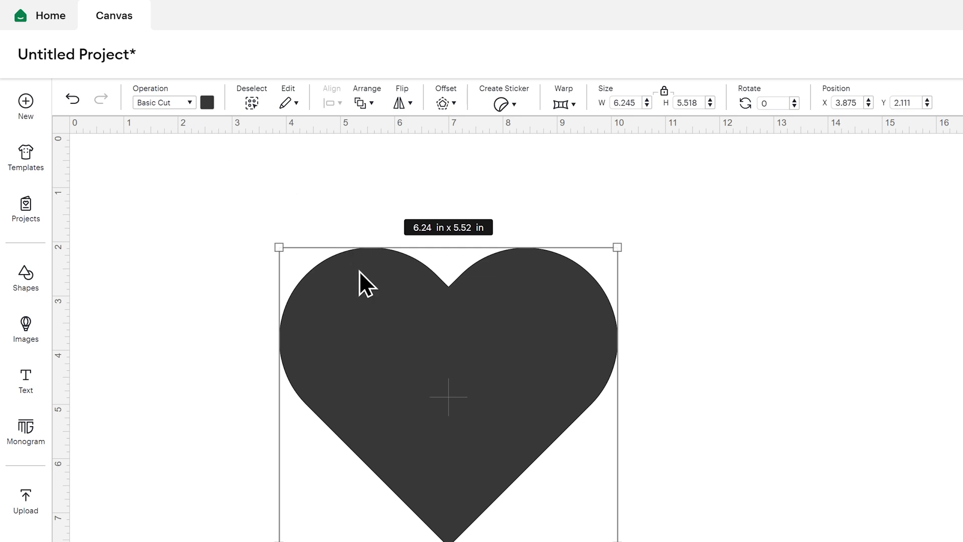
- Change the heart's material color to the light yellow preset
left_click(207, 103)
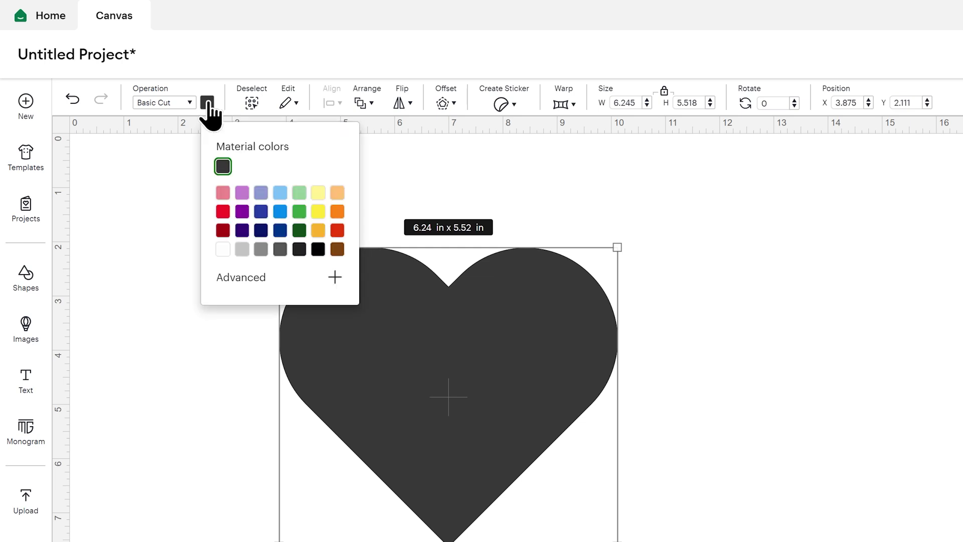
left_click(318, 192)
left_click(836, 355)
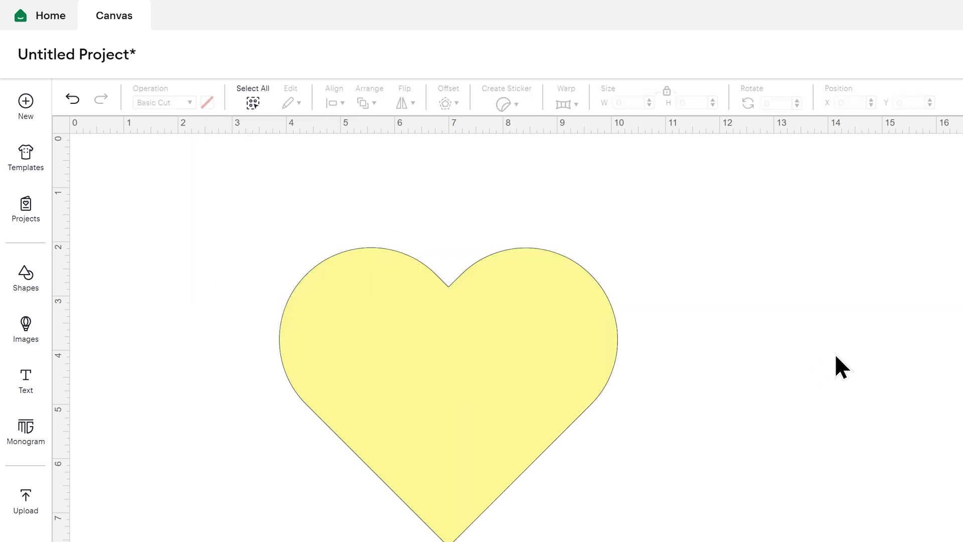
- Recolor the heart with a custom teal, #6bd4d4, chosen in the advanced color settings
left_click(543, 301)
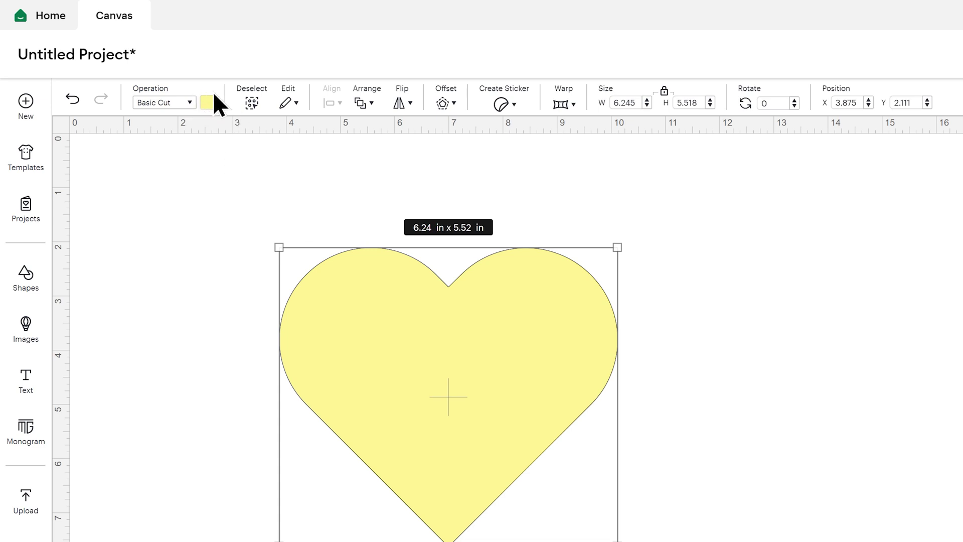
left_click(207, 103)
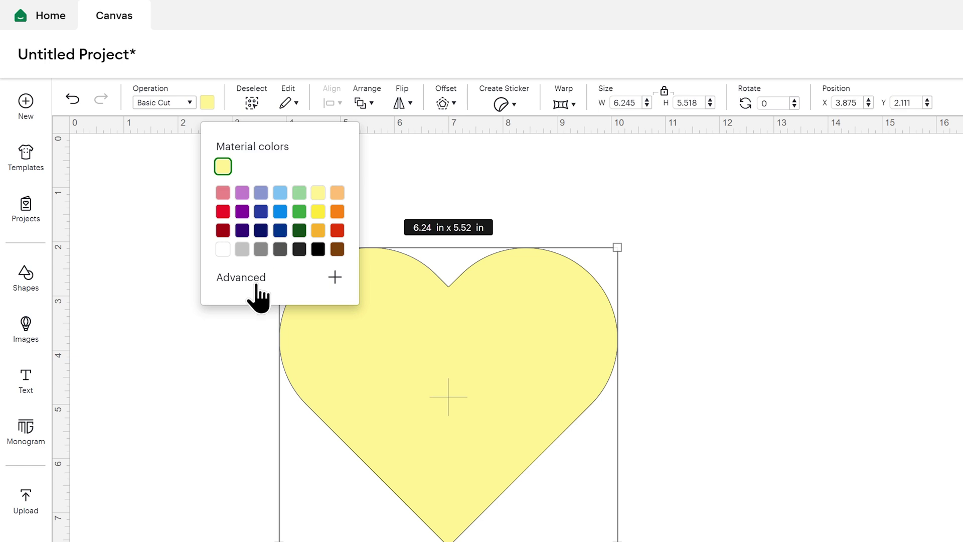
left_click(249, 282)
left_click(296, 333)
left_click_drag(298, 334, 318, 323)
left_click_drag(284, 413, 303, 411)
left_click(280, 307)
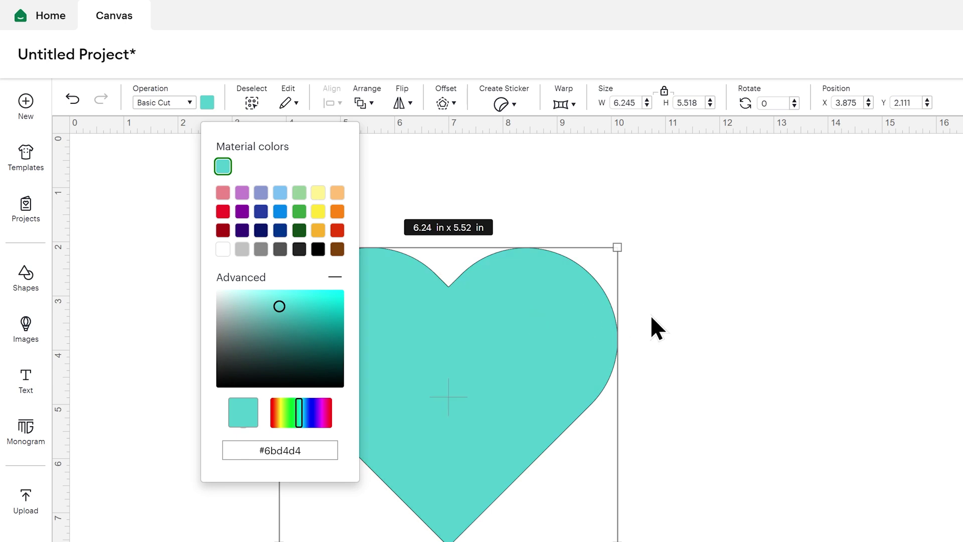
left_click(652, 317)
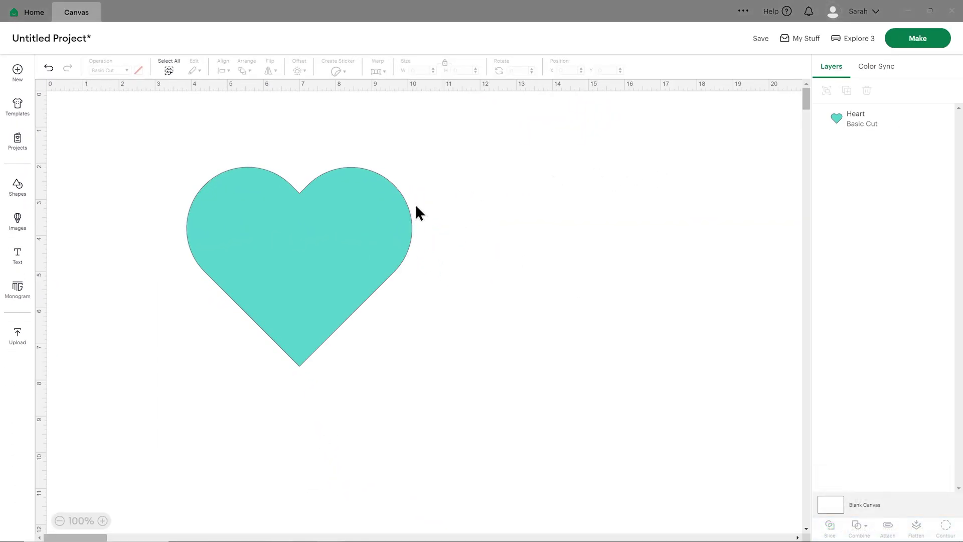
- Duplicate the teal heart twice and spread the three hearts apart across the canvas
left_click(271, 215)
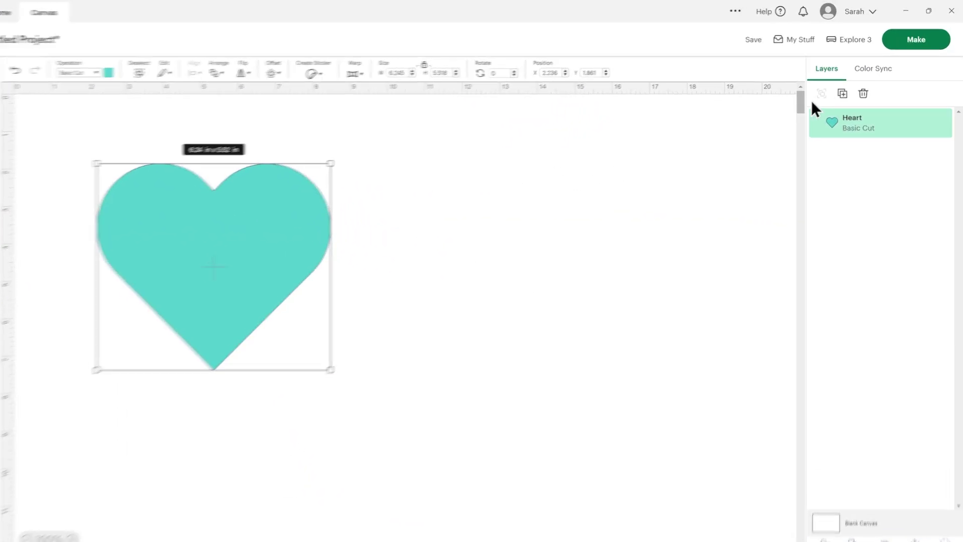
left_click(847, 90)
left_click_drag(86, 320, 462, 236)
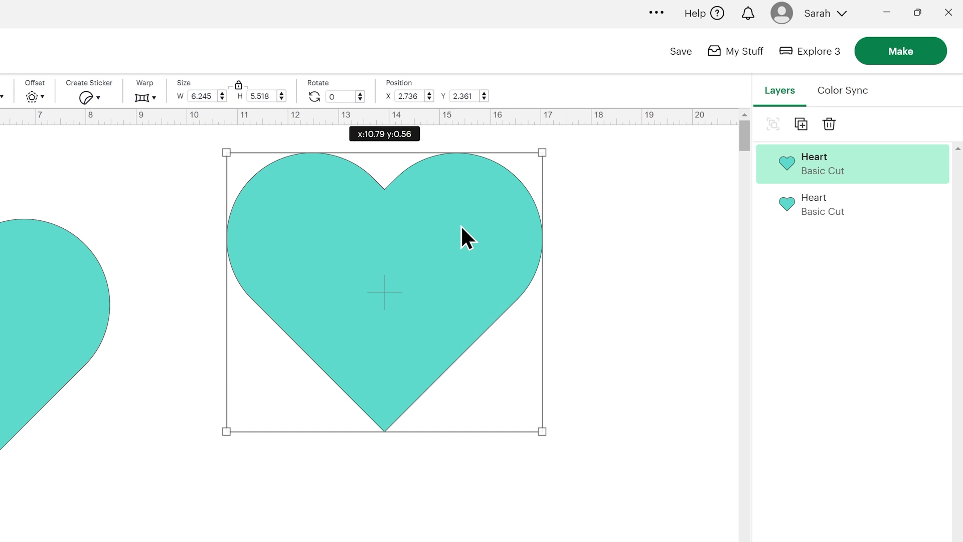
left_click(801, 124)
left_click_drag(366, 289, 178, 500)
left_click_drag(419, 296, 503, 299)
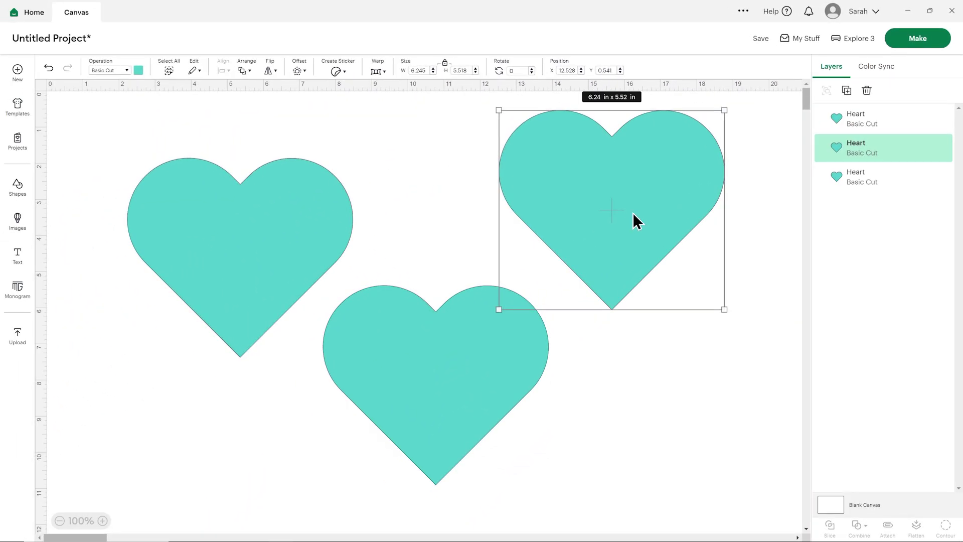
left_click(199, 516)
left_click(532, 500)
- Recolor the lower middle heart light yellow
left_click(462, 326)
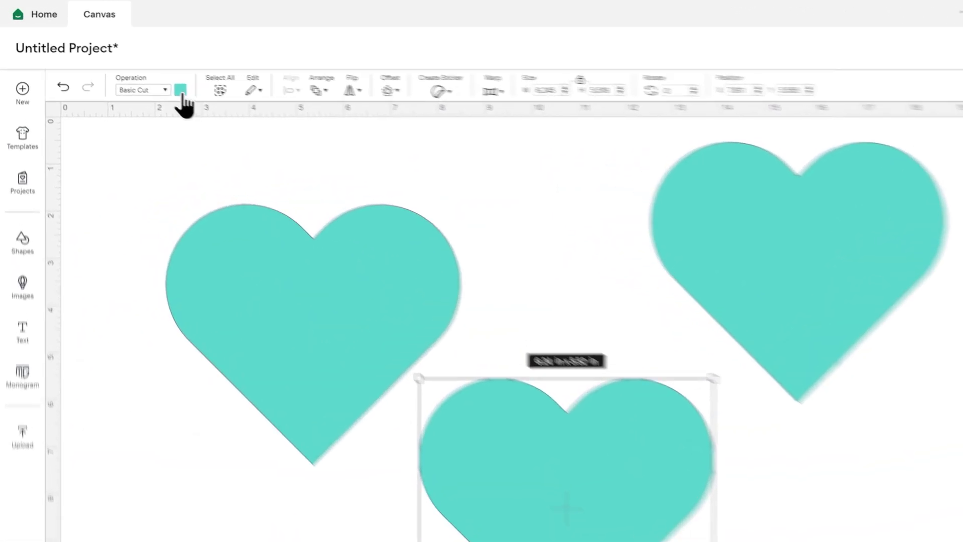
left_click(181, 90)
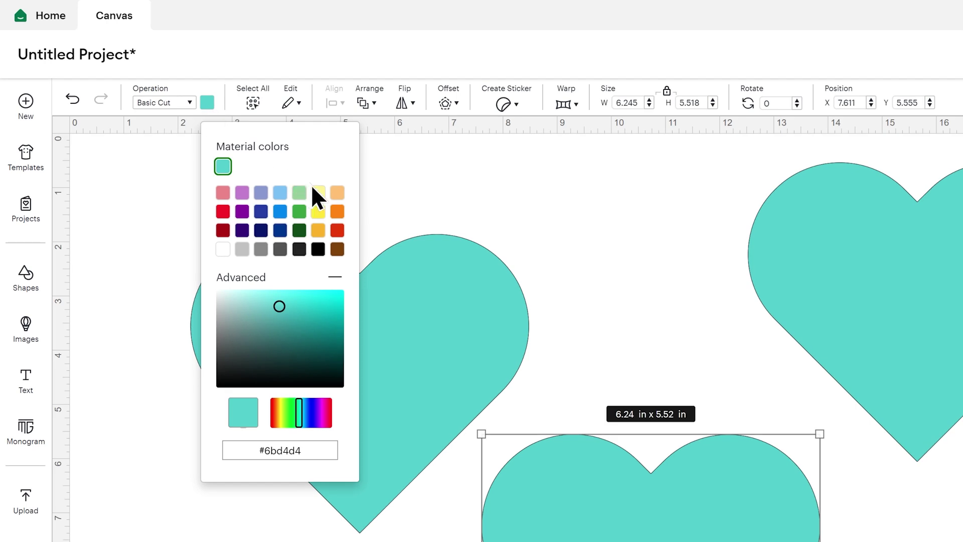
left_click(274, 165)
left_click(533, 253)
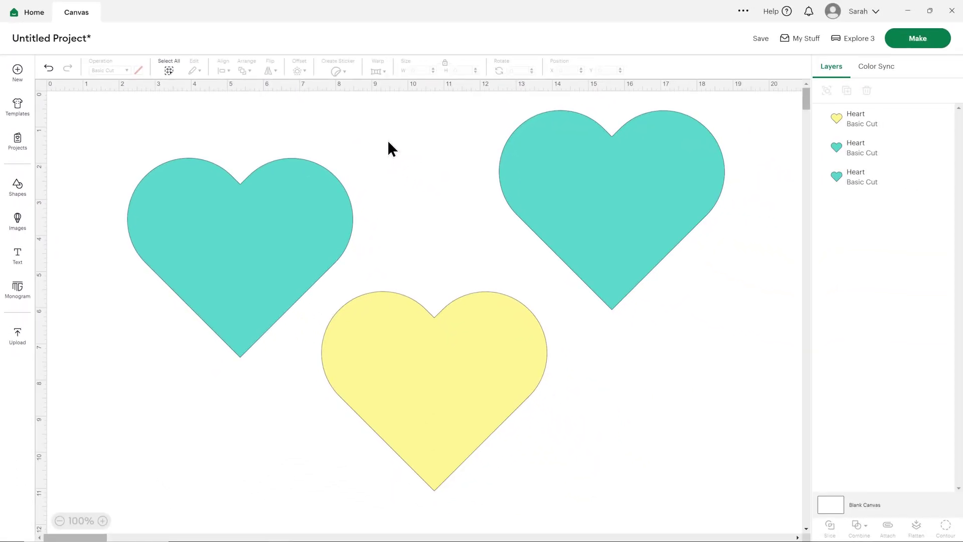
- Recolor the upper heart on the canvas's right side with the purple preset
left_click(793, 241)
left_click(138, 70)
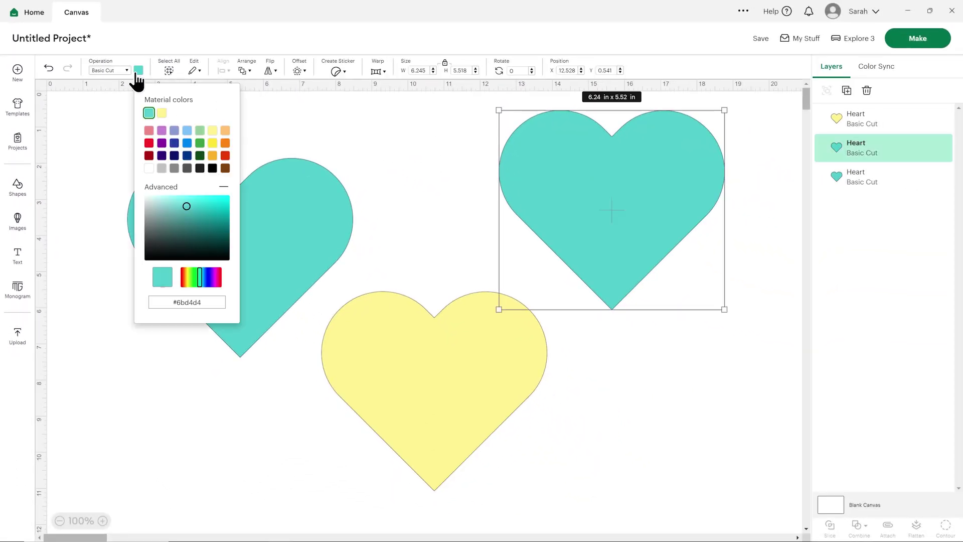
left_click(161, 151)
left_click(442, 154)
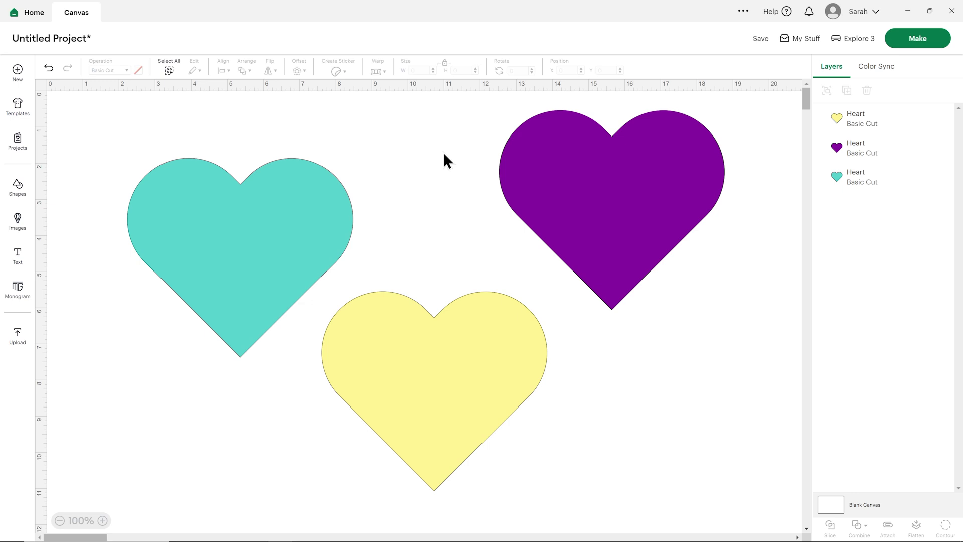
- Select all three hearts and recolor them together with the green preset #4daf50
left_click_drag(239, 112, 620, 350)
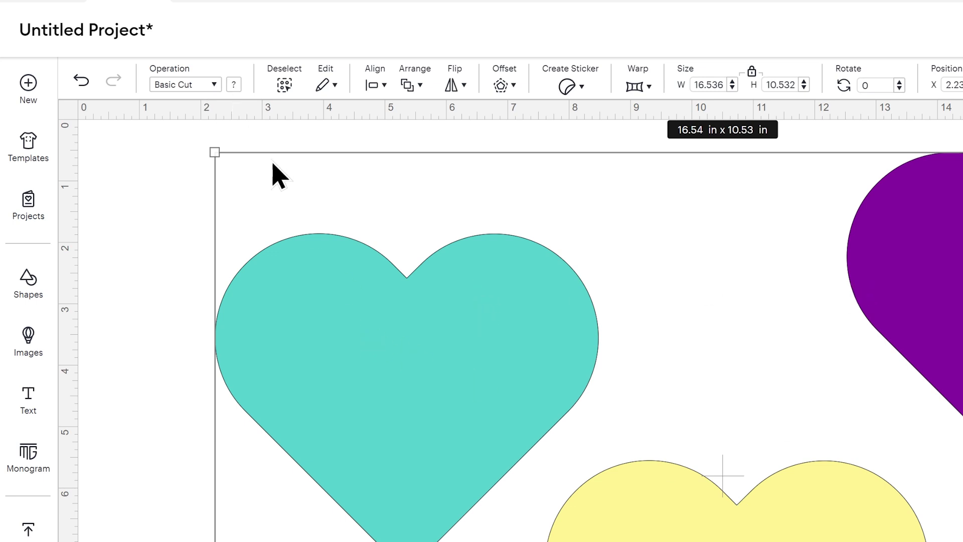
left_click(234, 86)
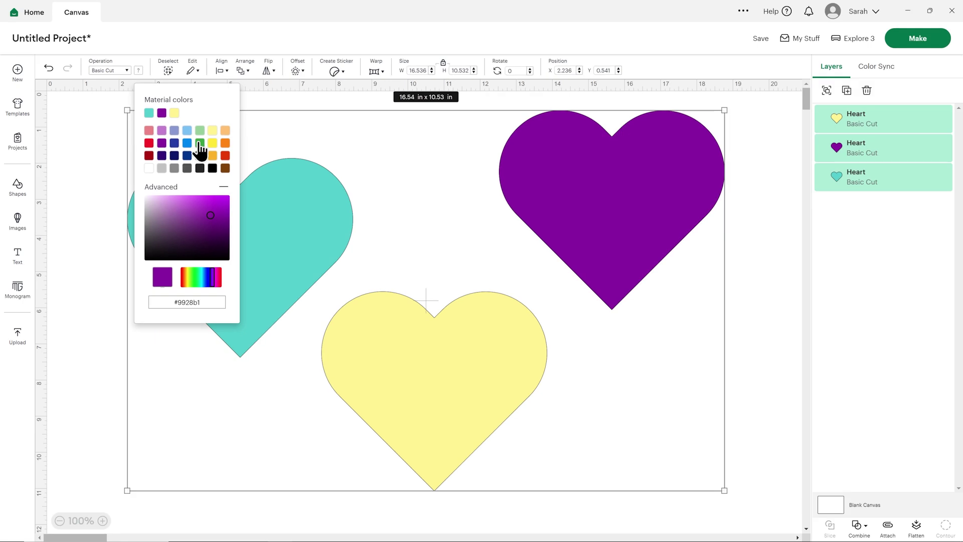
left_click(337, 207)
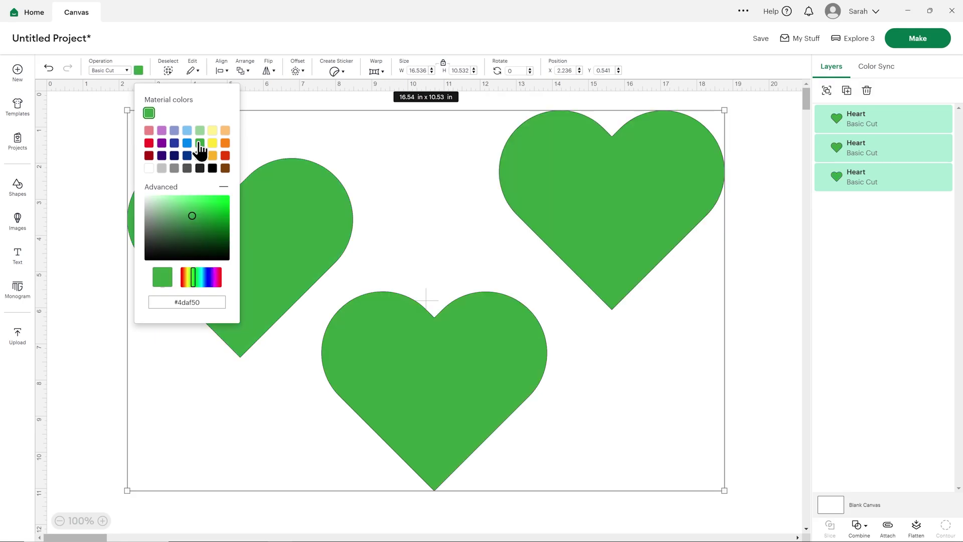
left_click(99, 133)
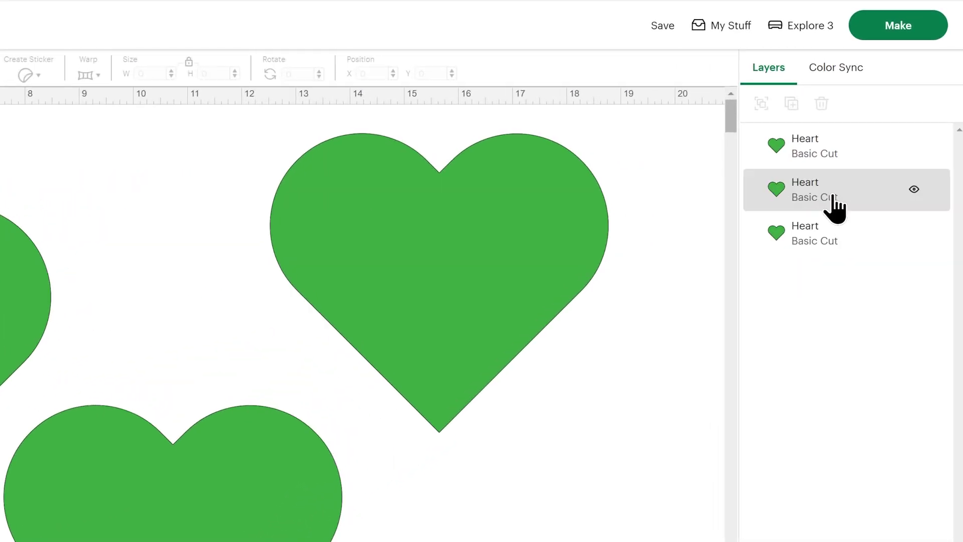
- Recolor only the lower middle heart with the bright blue preset
left_click(842, 155)
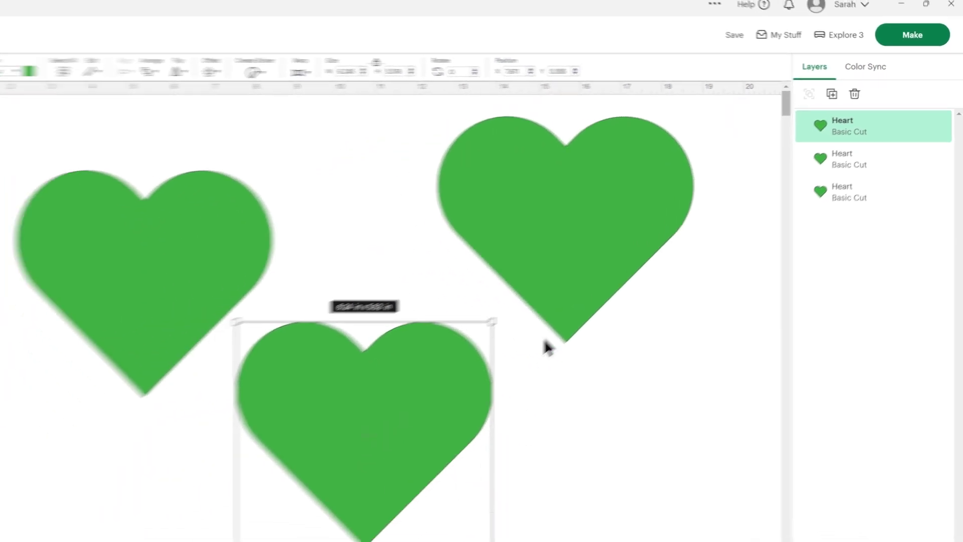
left_click(138, 70)
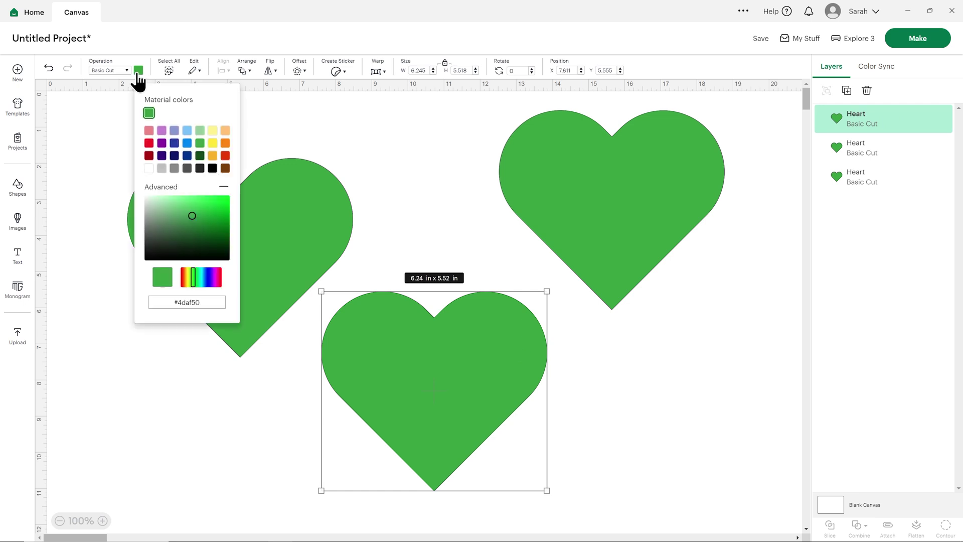
left_click(186, 143)
left_click(314, 139)
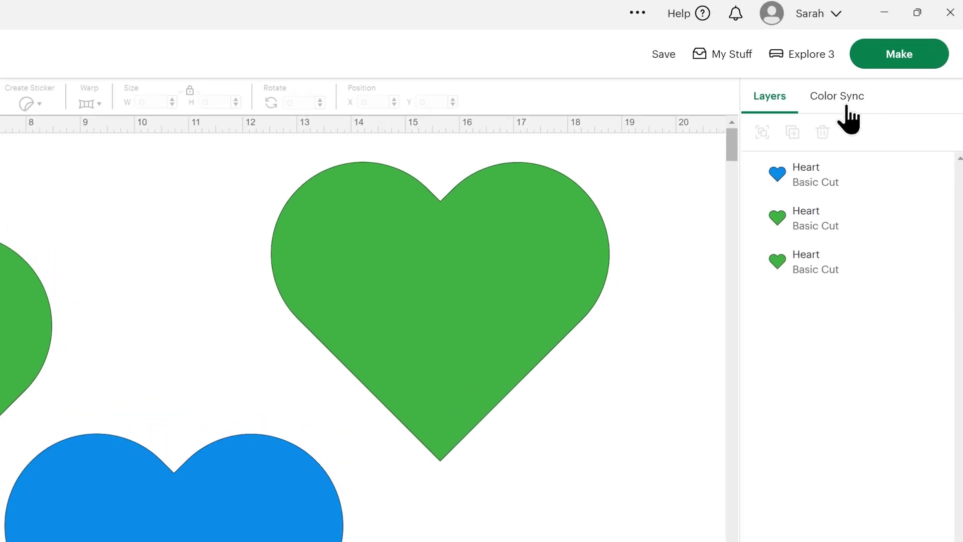
- Reposition the existing hearts and add two more green copies, spreading them across the canvas
left_click(25, 321)
left_click_drag(348, 310, 133, 306)
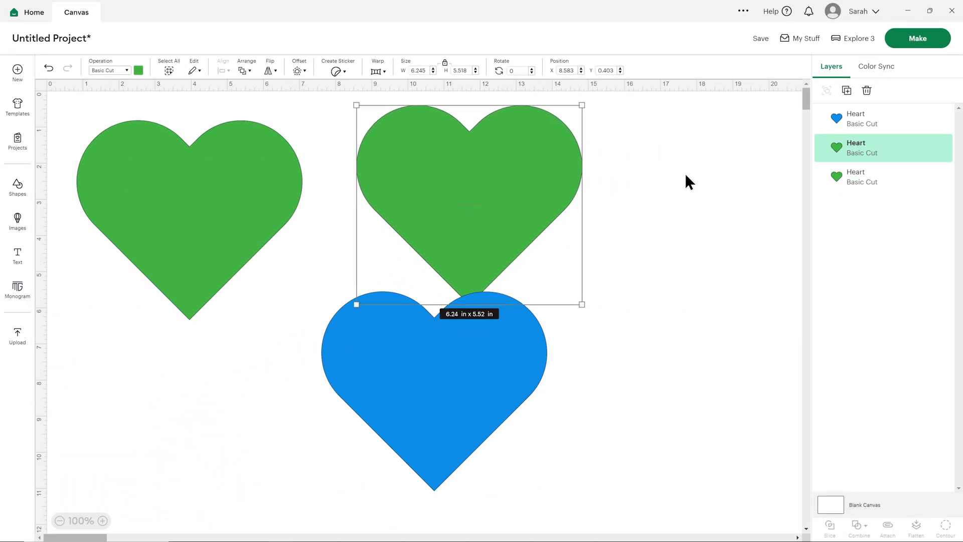
left_click(851, 92)
left_click_drag(565, 195, 716, 189)
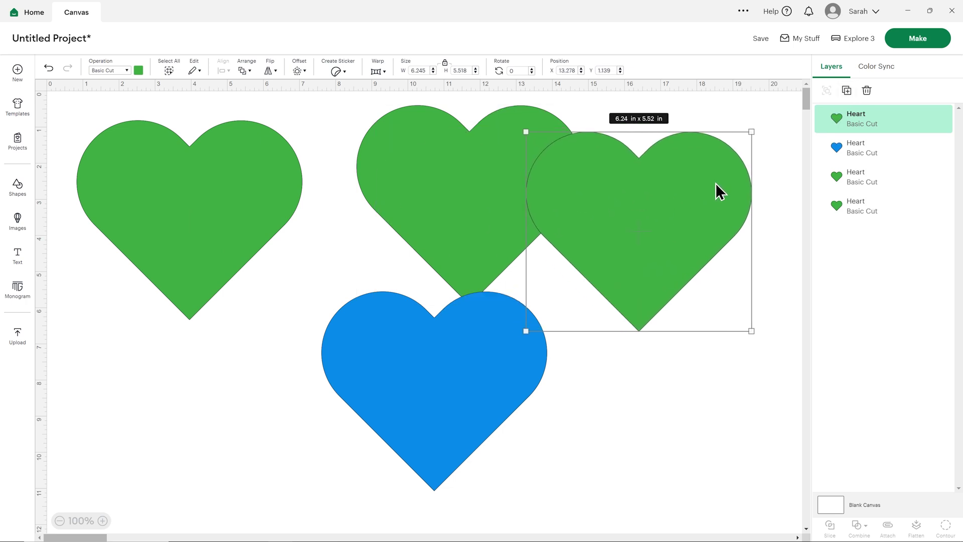
left_click(847, 91)
left_click_drag(599, 231, 593, 375)
left_click_drag(439, 387, 295, 408)
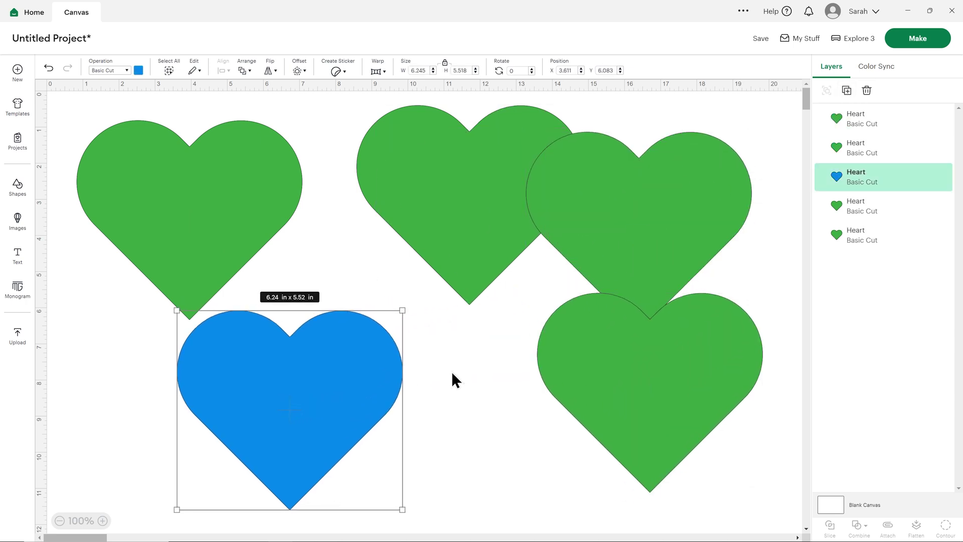
- Scale all five hearts down together and rearrange them so they no longer overlap
key("ctrl+a")
left_click_drag(763, 508, 576, 398)
left_click(548, 240)
left_click_drag(507, 178, 598, 160)
left_click_drag(481, 284, 421, 312)
left_click_drag(648, 170, 651, 170)
- Duplicate a green heart once more and recolor the three rightmost hearts light yellow, #fef59c
left_click(847, 91)
left_click_drag(589, 234, 604, 434)
left_click_drag(730, 214, 486, 354)
left_click(138, 70)
left_click(213, 131)
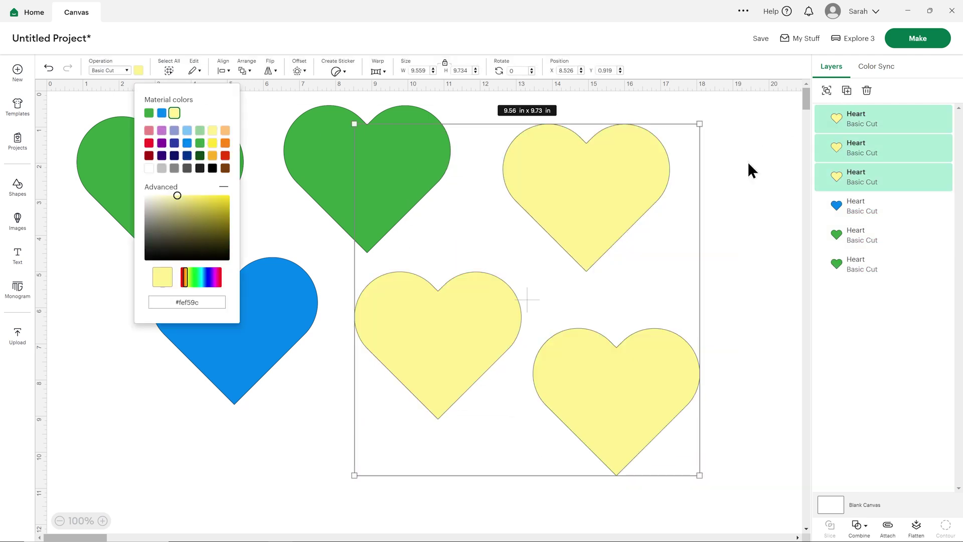
left_click(751, 163)
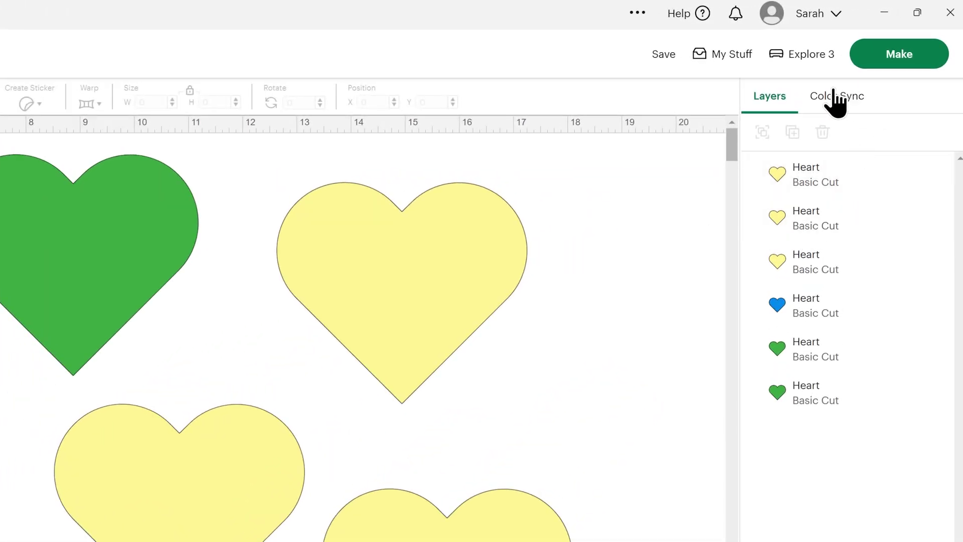
- In Color Sync, move one yellow heart into blue #2296F3 and merge the whole green #4DAF50 group into yellow #FEF59C
left_click(823, 107)
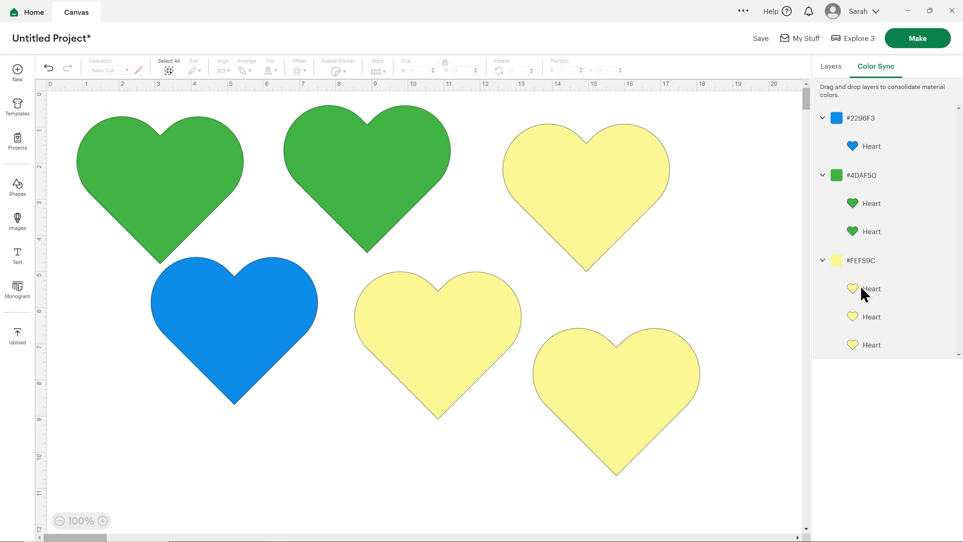
left_click_drag(856, 285, 871, 132)
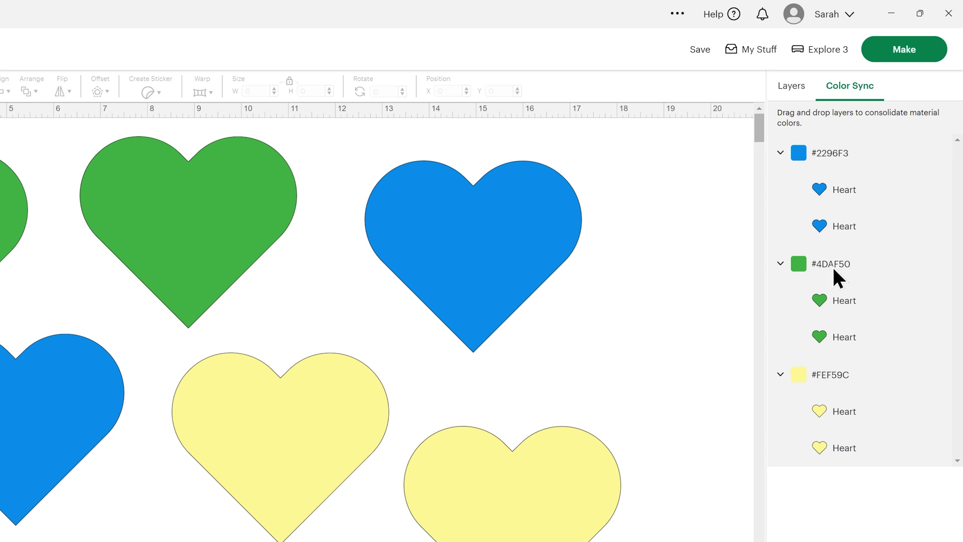
left_click_drag(829, 263, 841, 321)
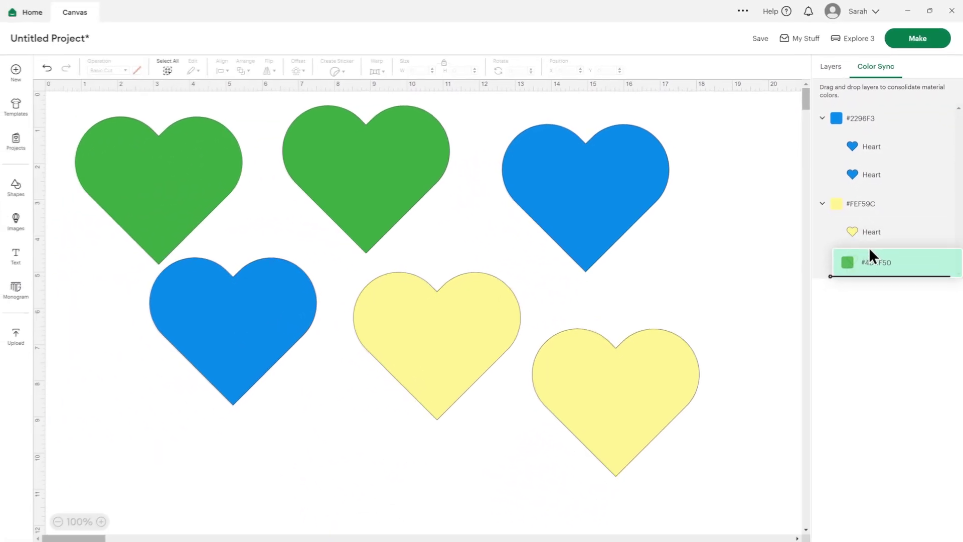
left_click_drag(868, 248, 868, 239)
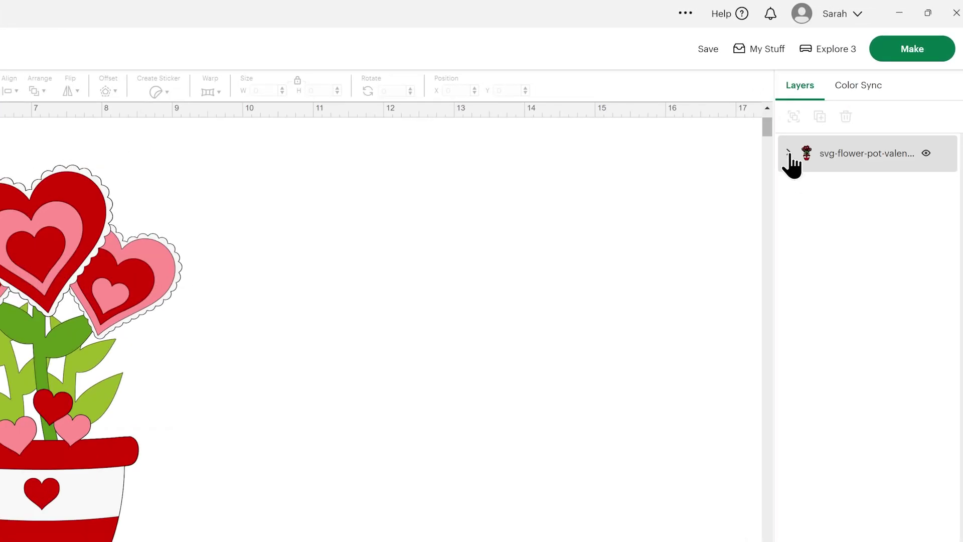
- Expand the flower pot image's group and look through its individual layers
left_click(788, 153)
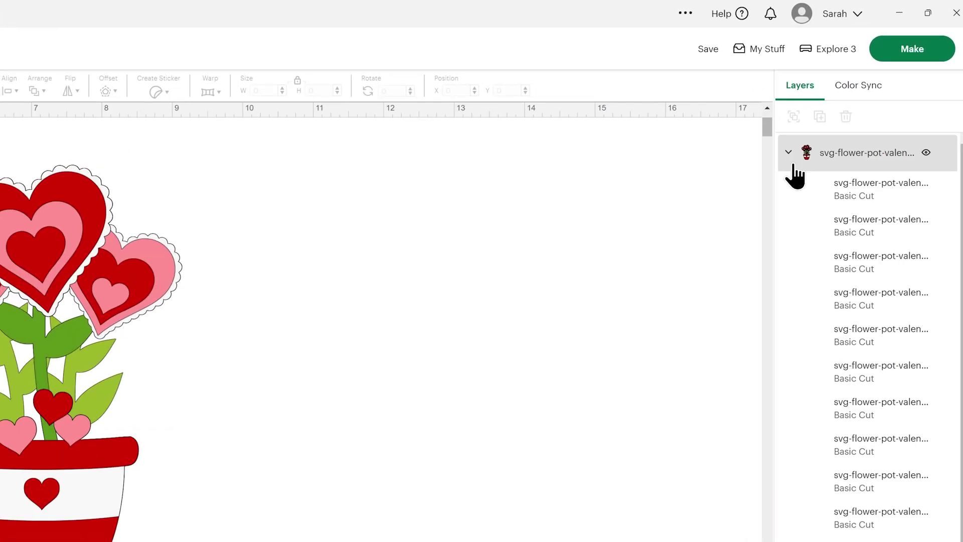
scroll(873, 266, "down", 3)
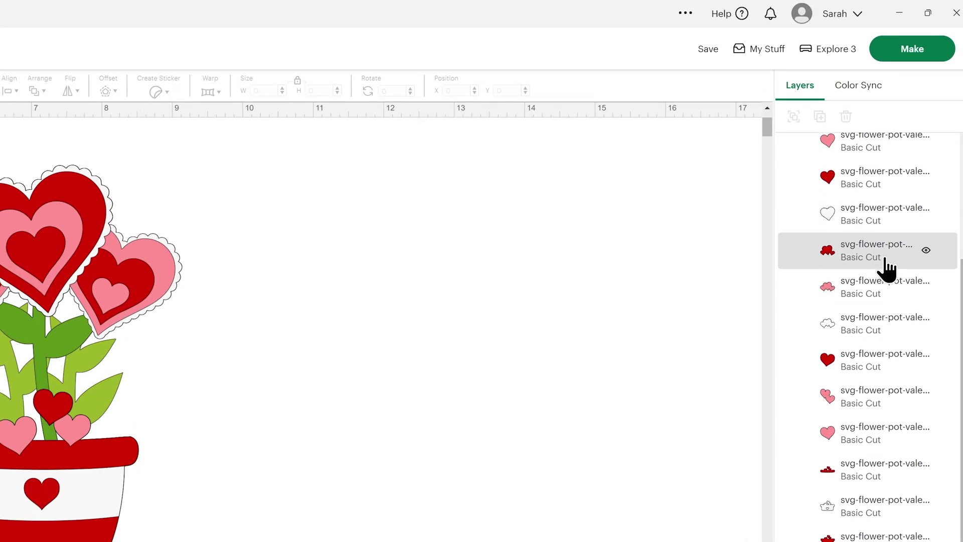
scroll(887, 267, "up", 3)
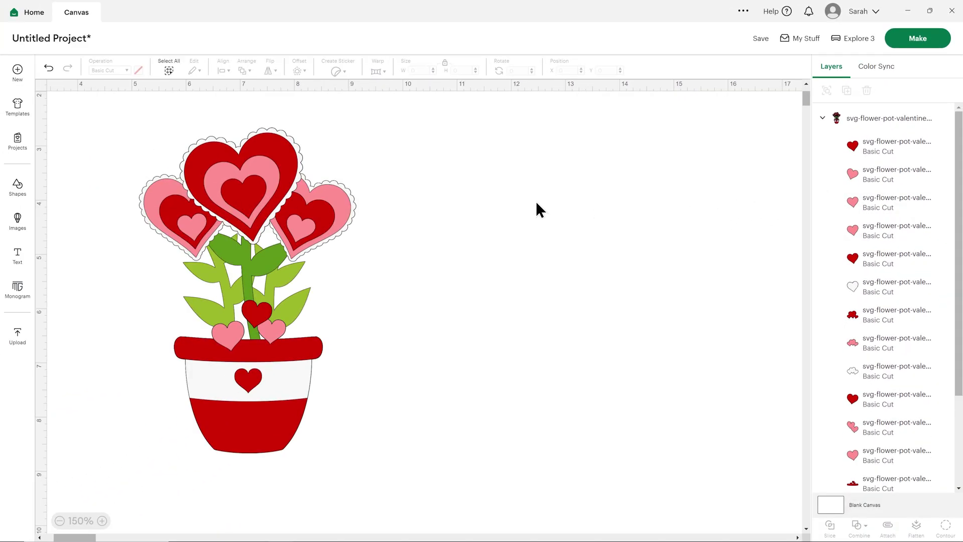
- Move the whole flower pot group to about X 6.04, Y 2.54 on the canvas and deselect it
left_click(333, 207)
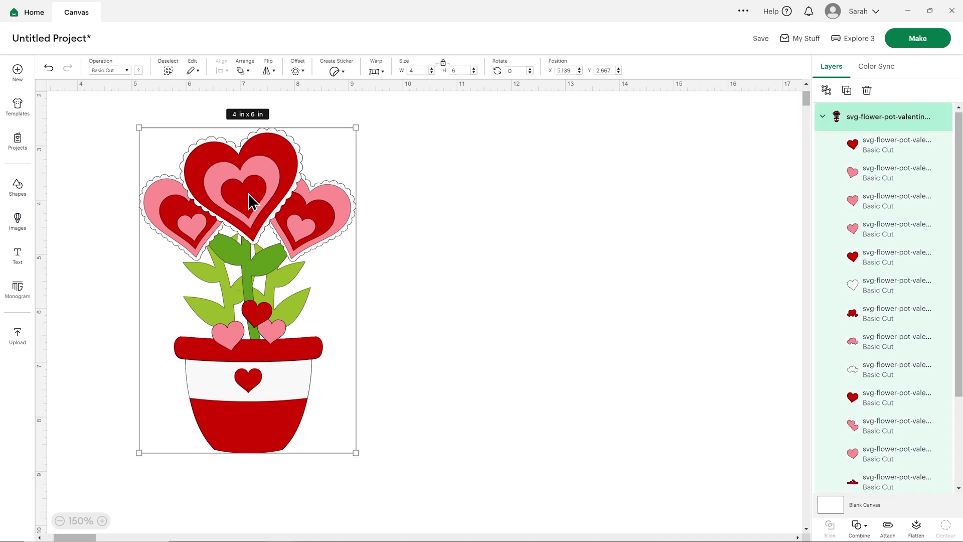
left_click_drag(249, 194, 255, 184)
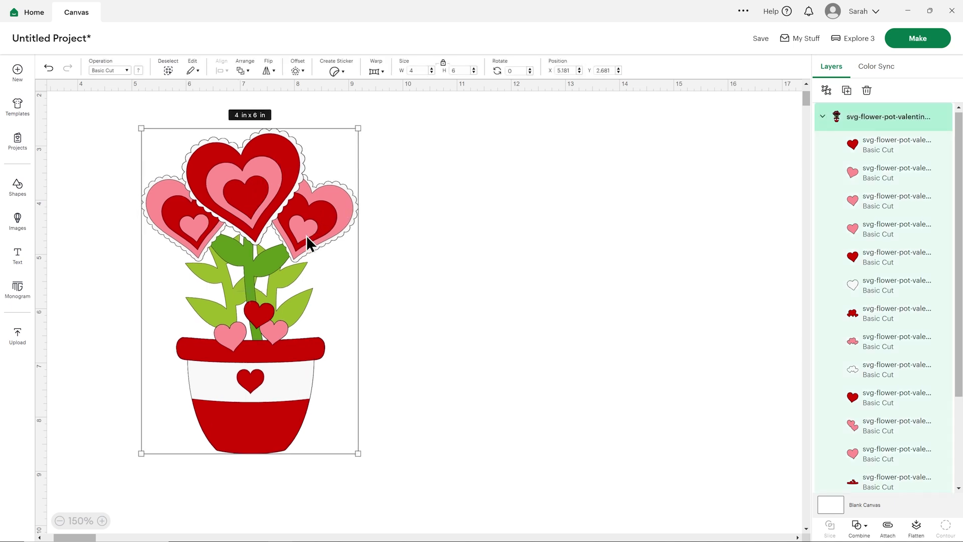
left_click_drag(266, 293, 265, 284)
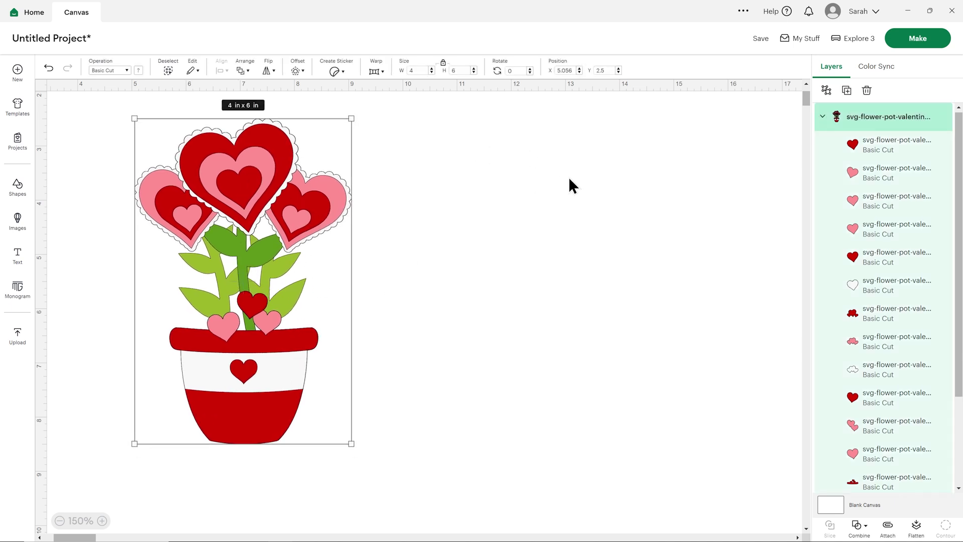
left_click_drag(266, 201, 383, 203)
left_click(442, 229)
left_click(449, 203)
left_click(484, 210)
left_click(503, 207)
left_click(667, 213)
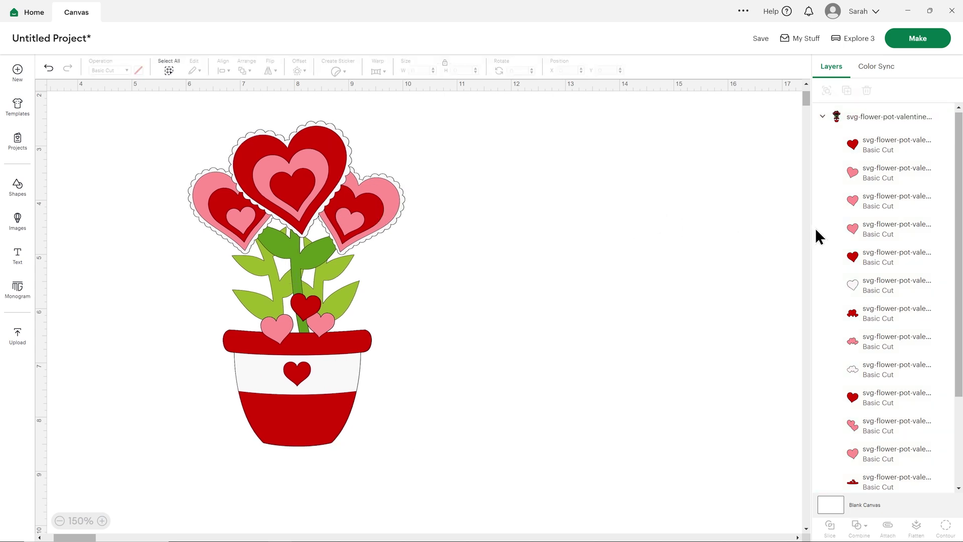
- Recolor only the white band layer of the flower pot with the golden yellow preset
scroll(870, 288, "down", 3)
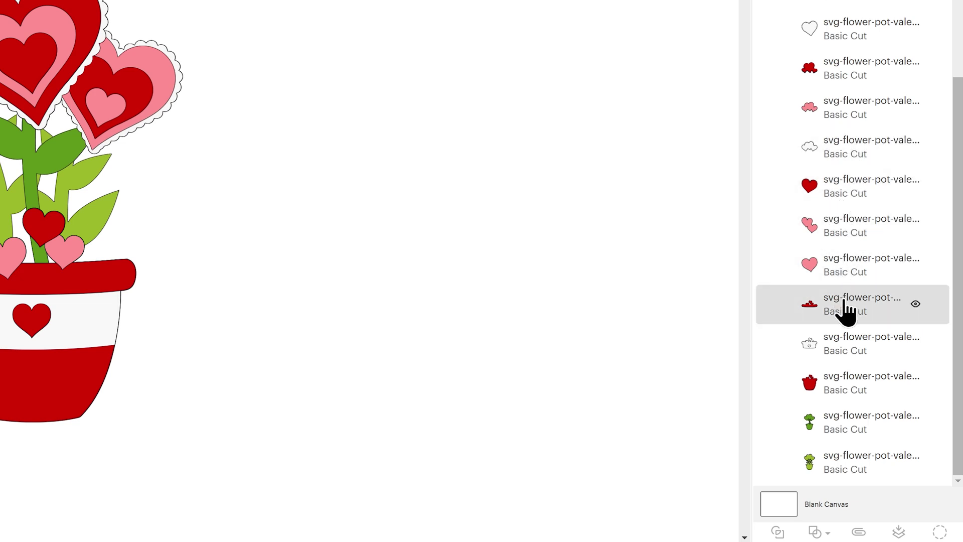
left_click(802, 345)
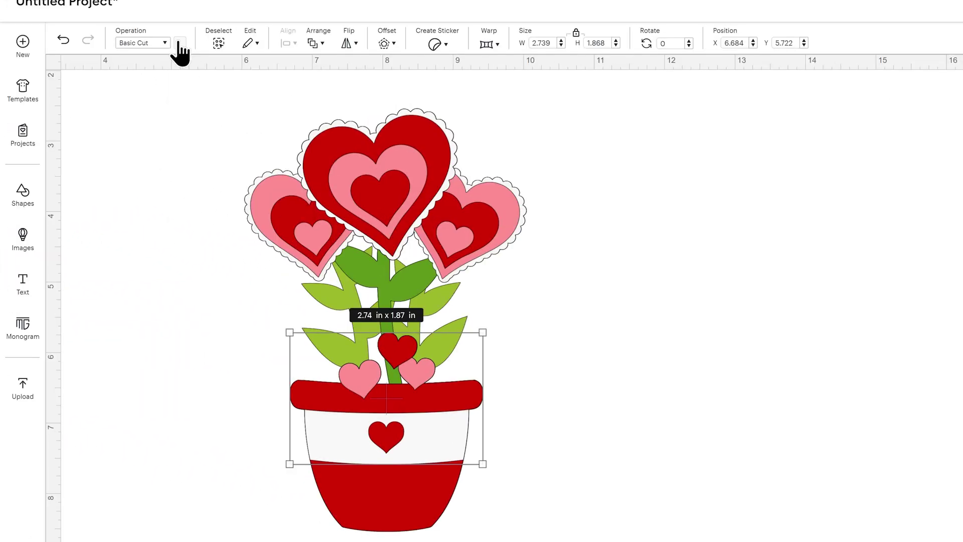
left_click(179, 43)
left_click(276, 154)
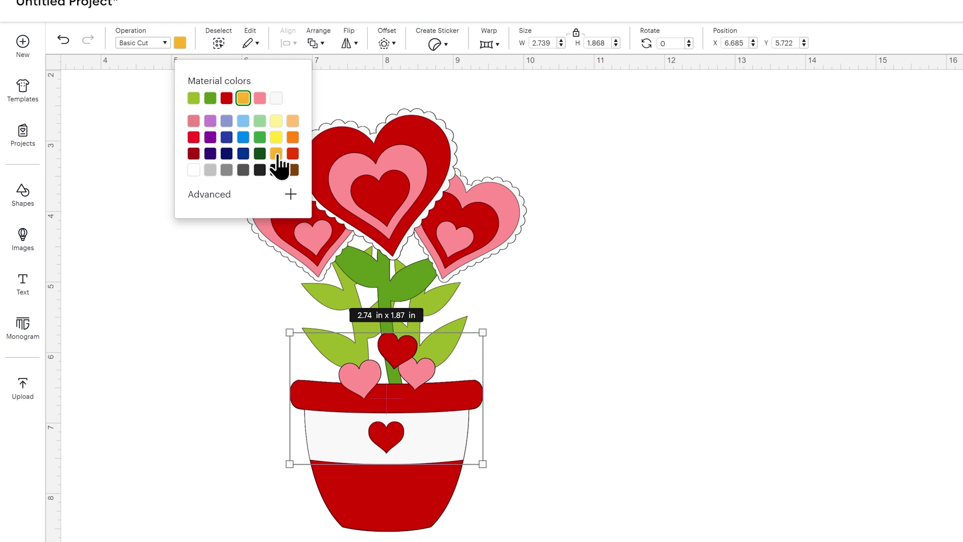
left_click(715, 297)
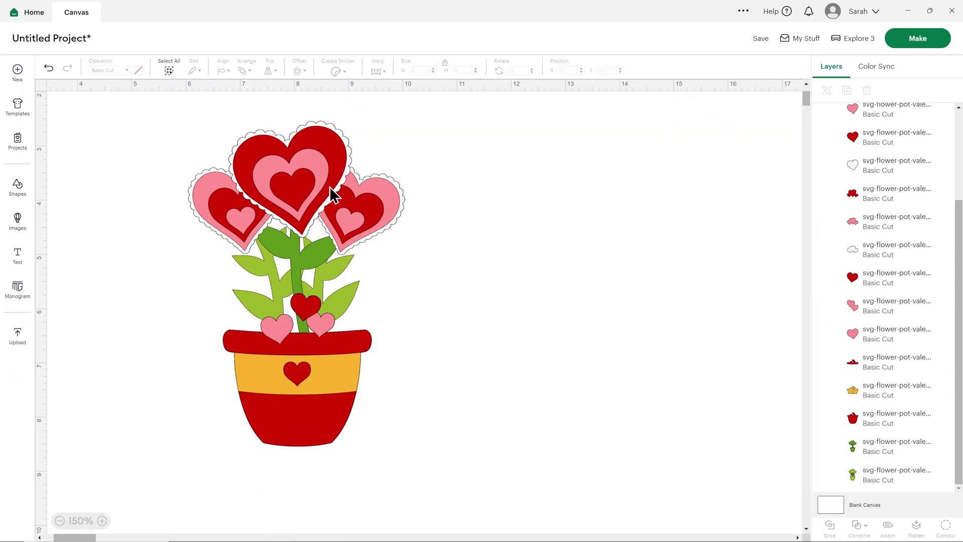
- Ungroup the flower pot design, then try moving its central red heart away and undo that move
key("ctrl+a")
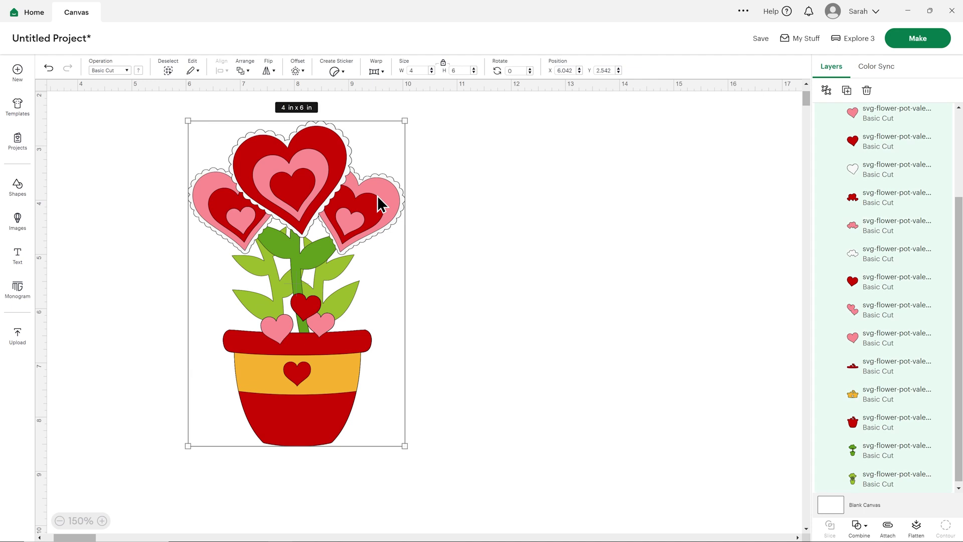
key("ctrl+g")
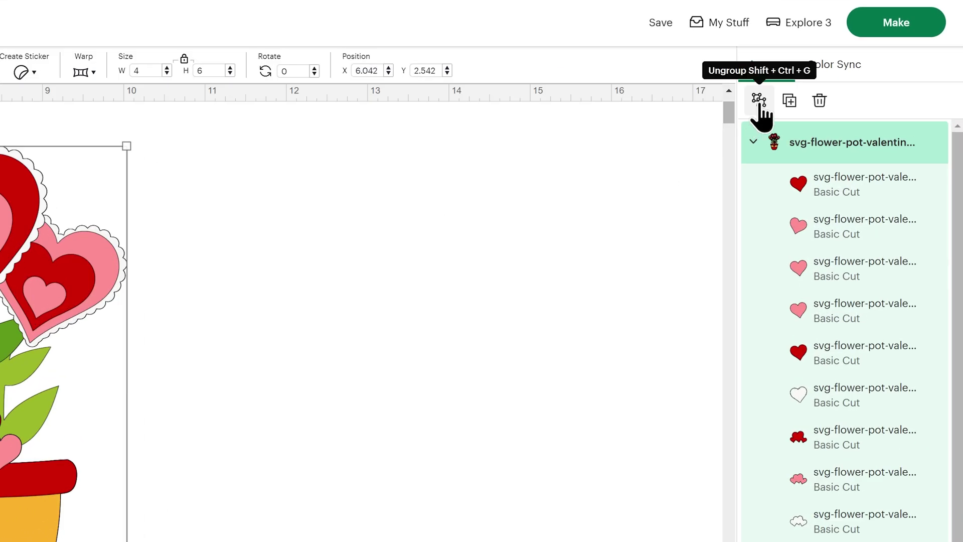
left_click(760, 103)
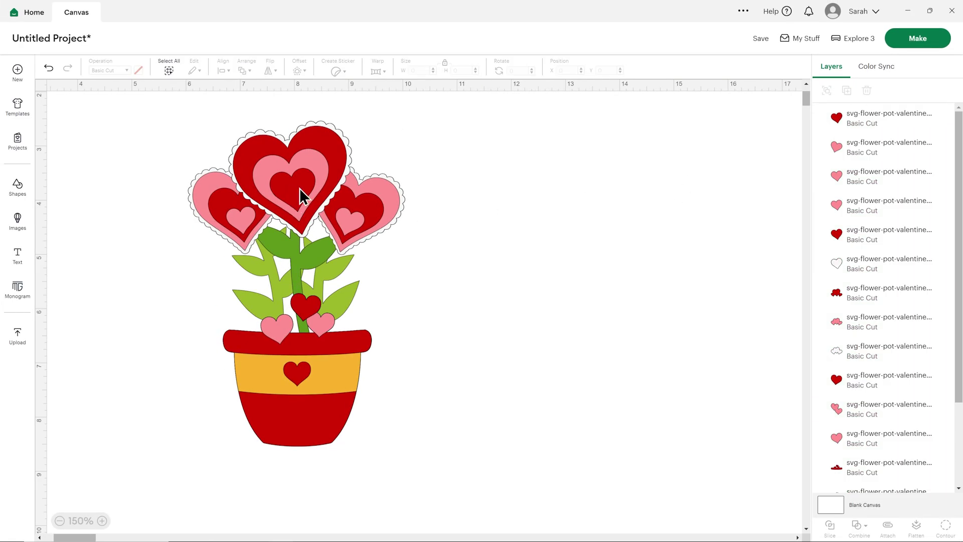
left_click_drag(302, 198, 475, 193)
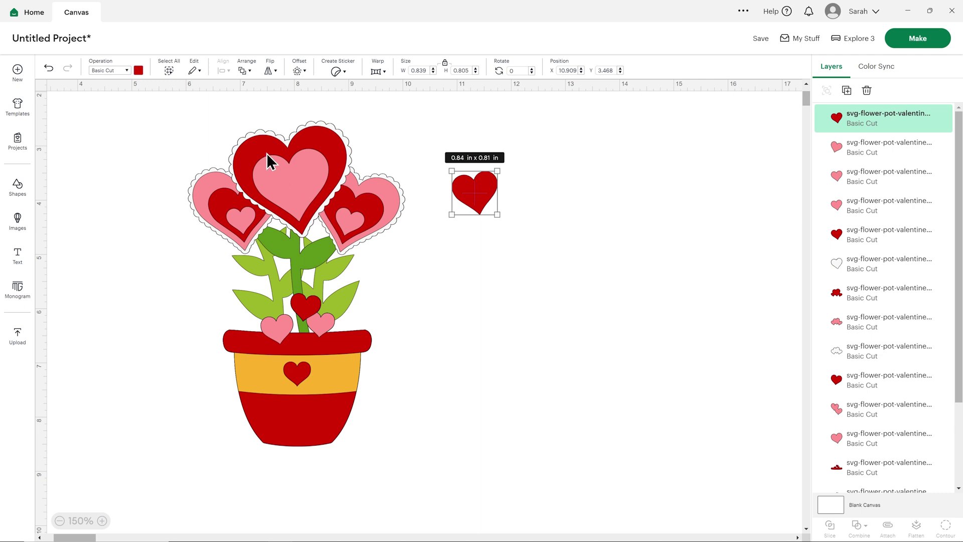
key("ctrl+z")
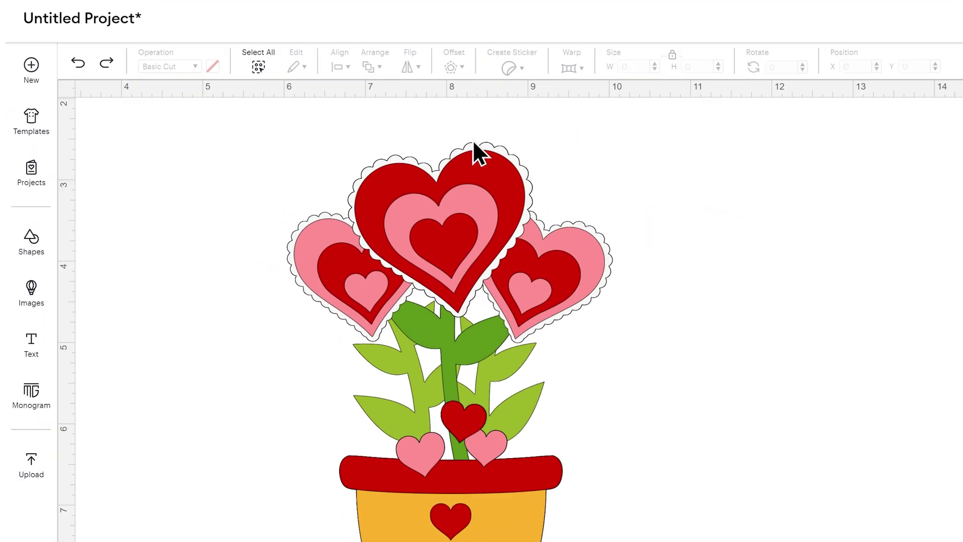
- Recolor the white scalloped backing of the large middle heart with the golden yellow preset
left_click(472, 145)
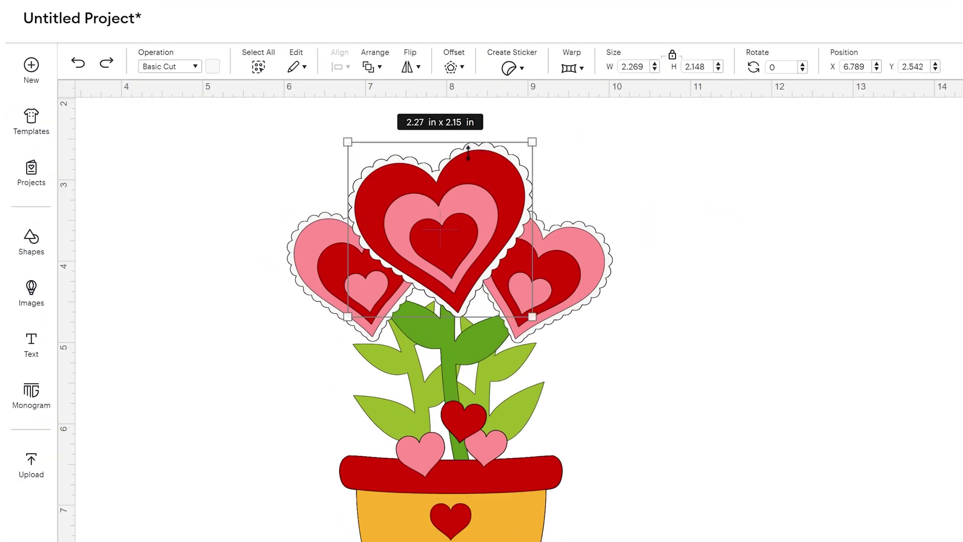
left_click(213, 70)
left_click(323, 195)
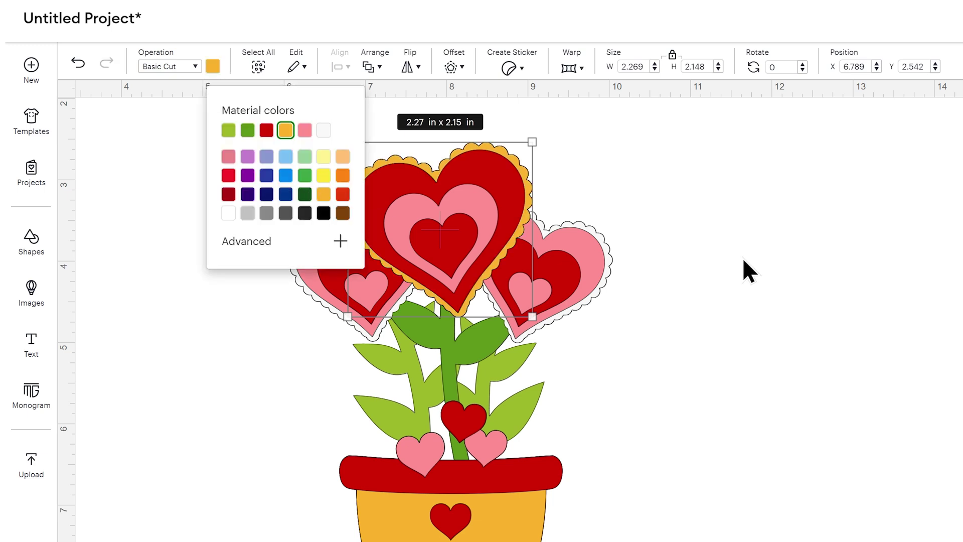
left_click(749, 270)
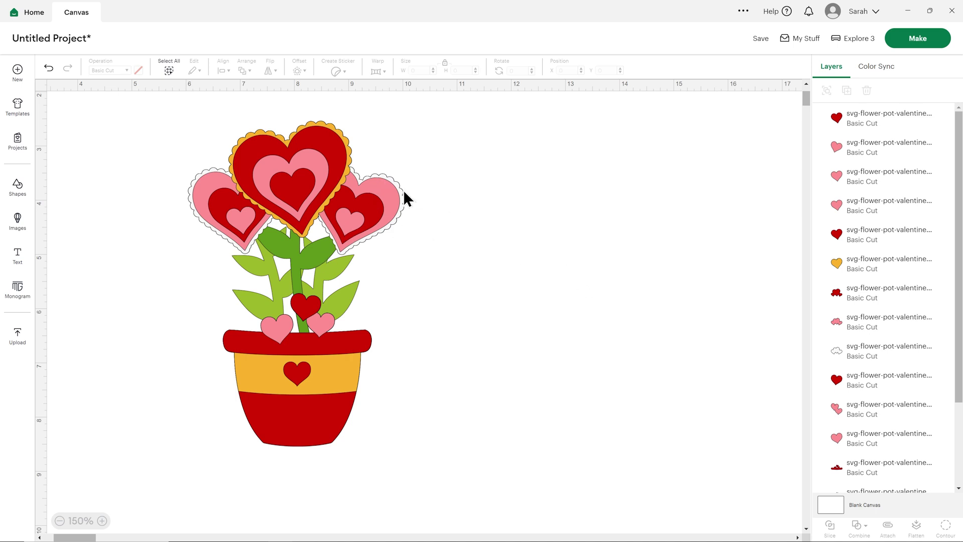
- Use Color Sync to move the remaining white #F9F9F9 scalloped layer into golden yellow #FAC02E
scroll(885, 321, "down", 3)
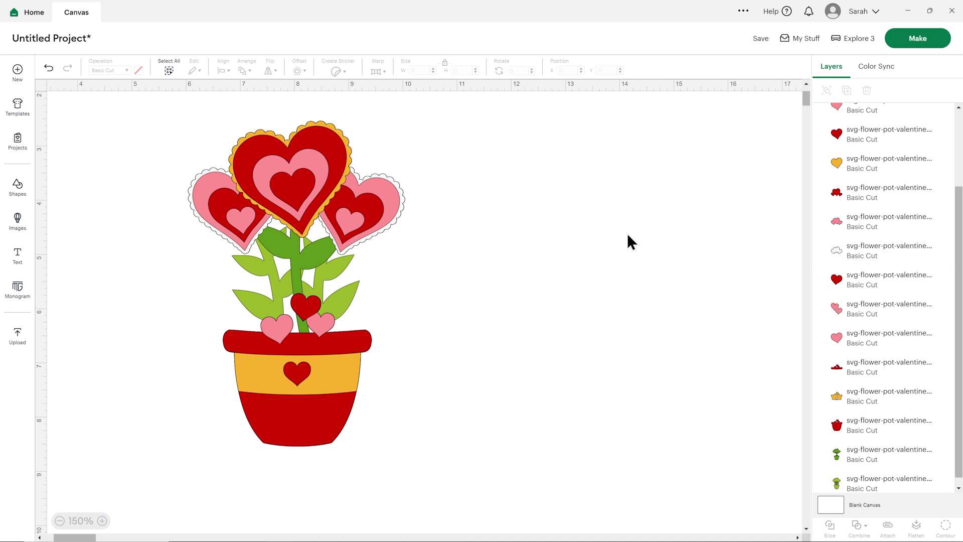
left_click(876, 67)
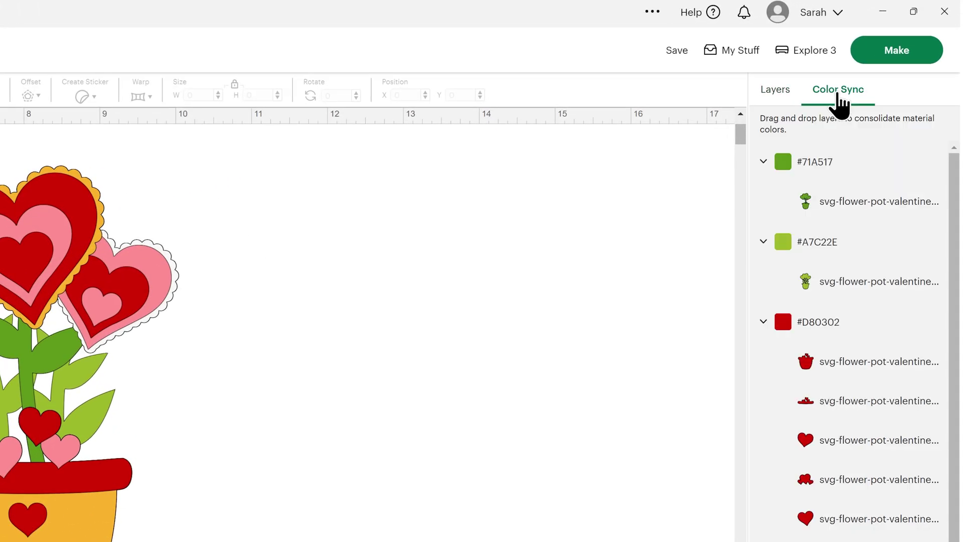
scroll(832, 285, "down", 4)
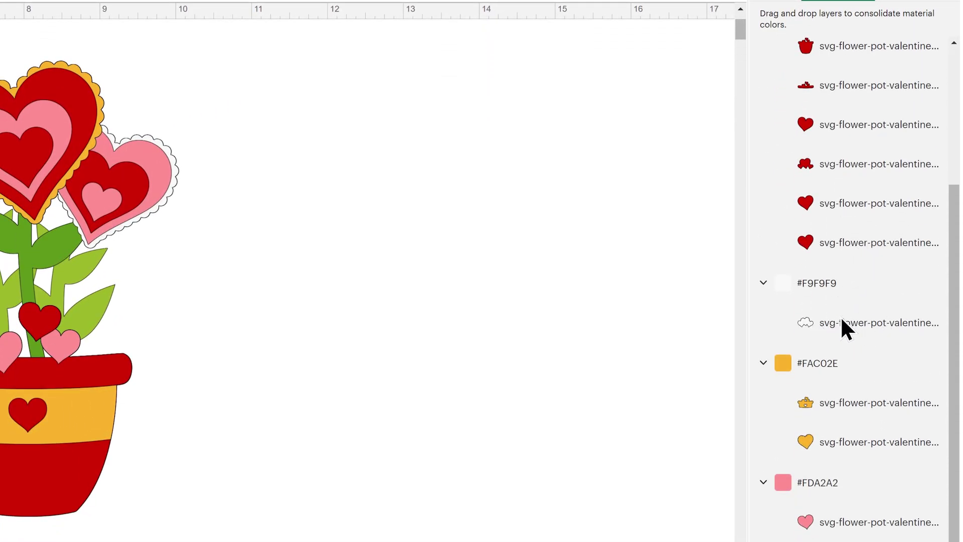
left_click_drag(827, 324, 843, 354)
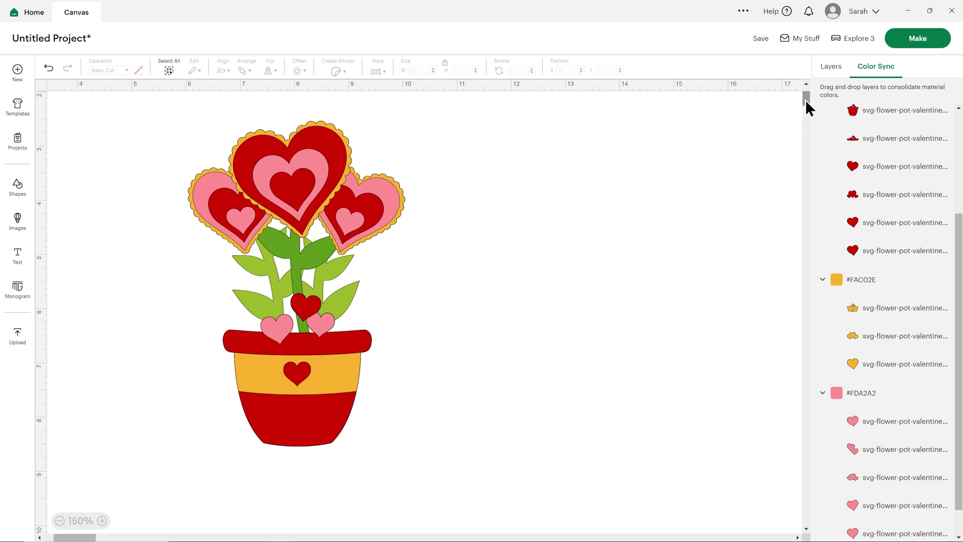
- Return to the layers view and recolor the small pink heart inside the right flower with the golden yellow material color
left_click(829, 70)
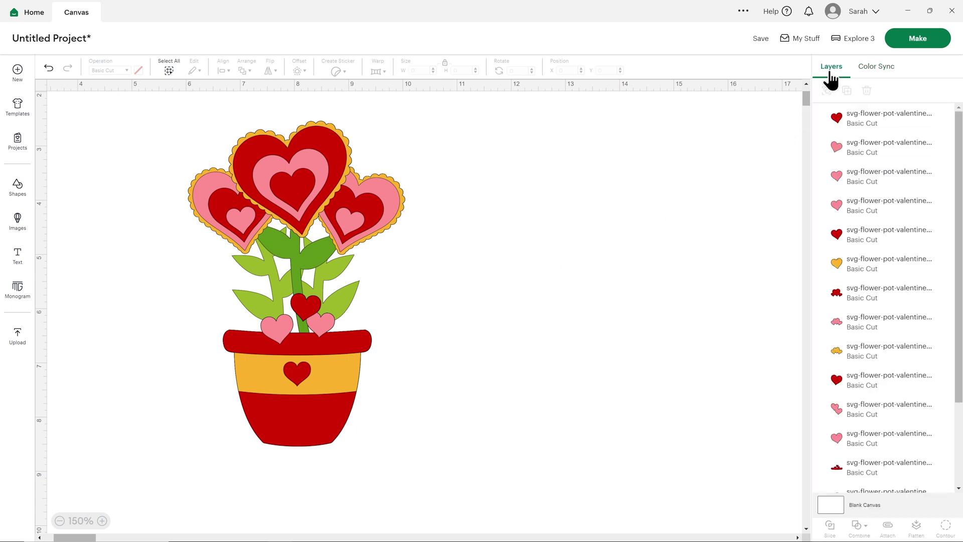
left_click(354, 224)
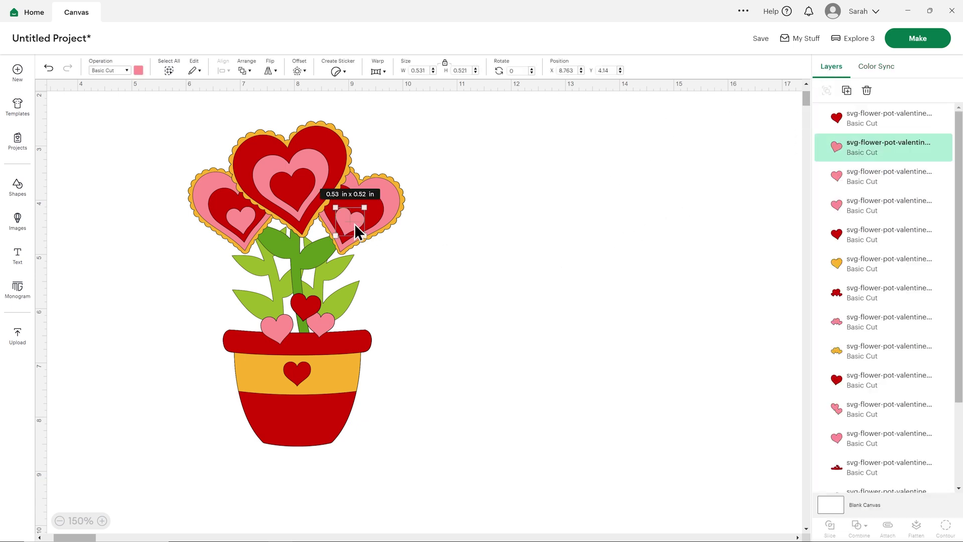
left_click(138, 70)
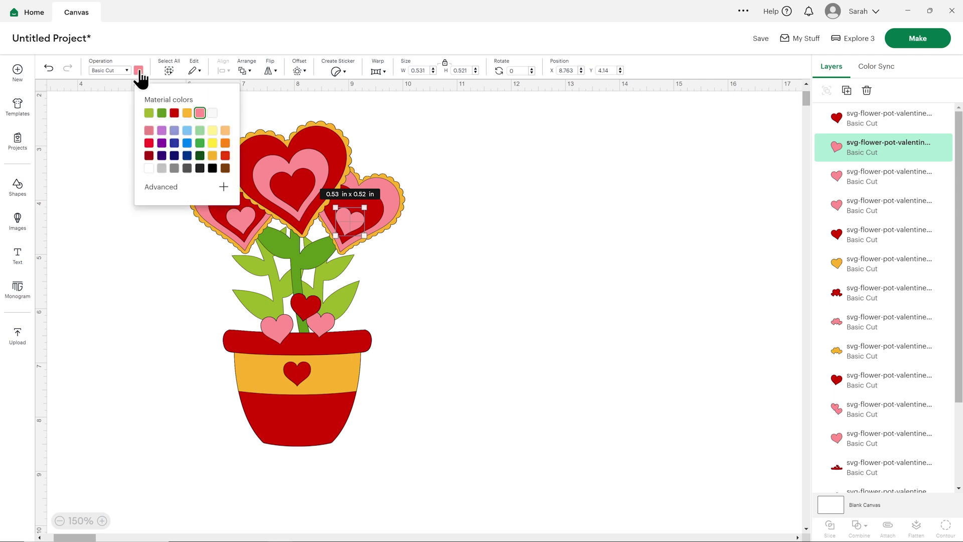
left_click(187, 113)
left_click(464, 164)
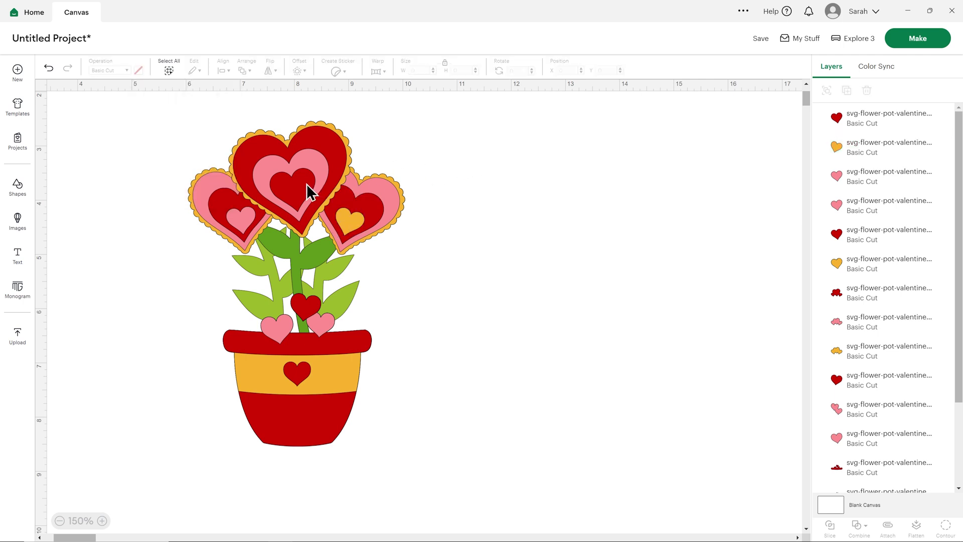
- Recolor the small red heart at the center of the middle flower with the golden yellow material color
left_click(305, 184)
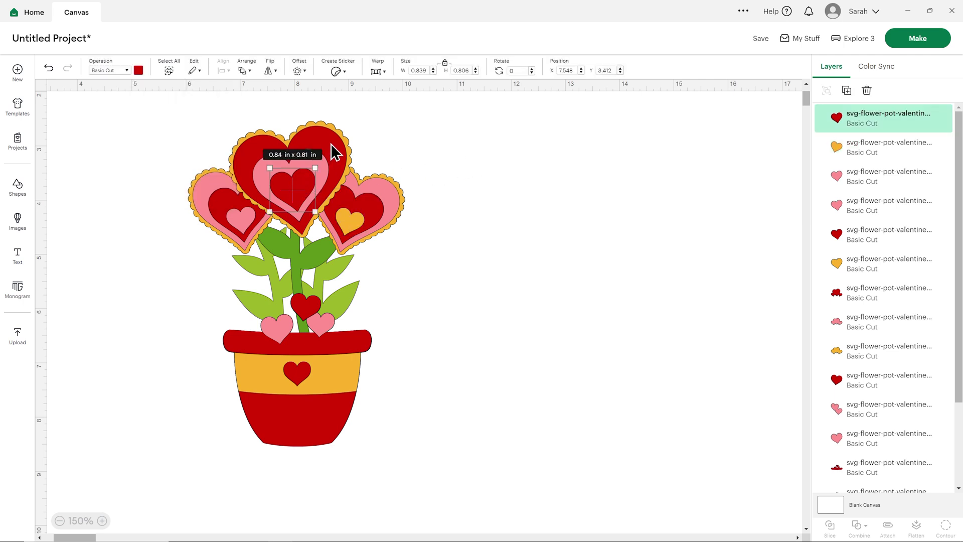
left_click(139, 70)
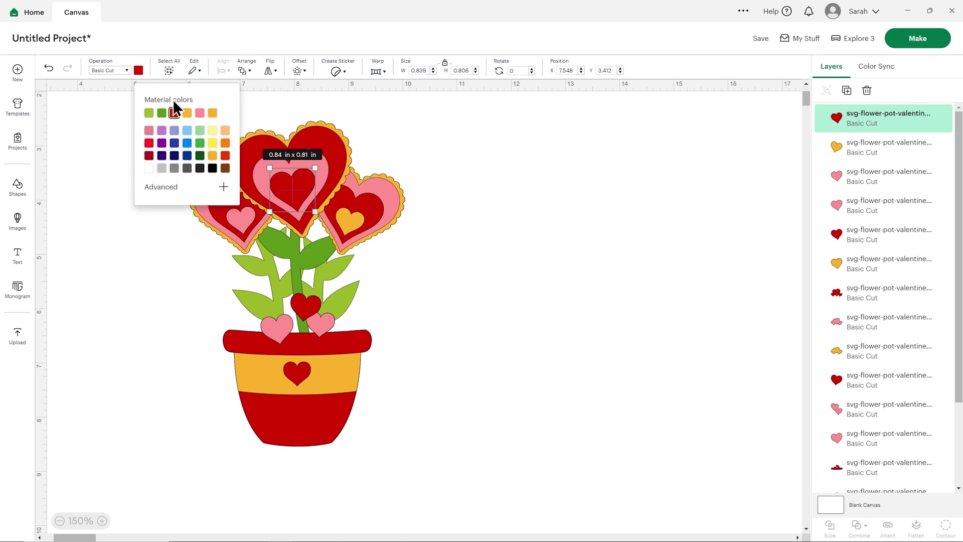
left_click(187, 113)
left_click(166, 221)
- Recolor the small pink heart inside the left flower with the golden yellow material color
left_click(232, 217)
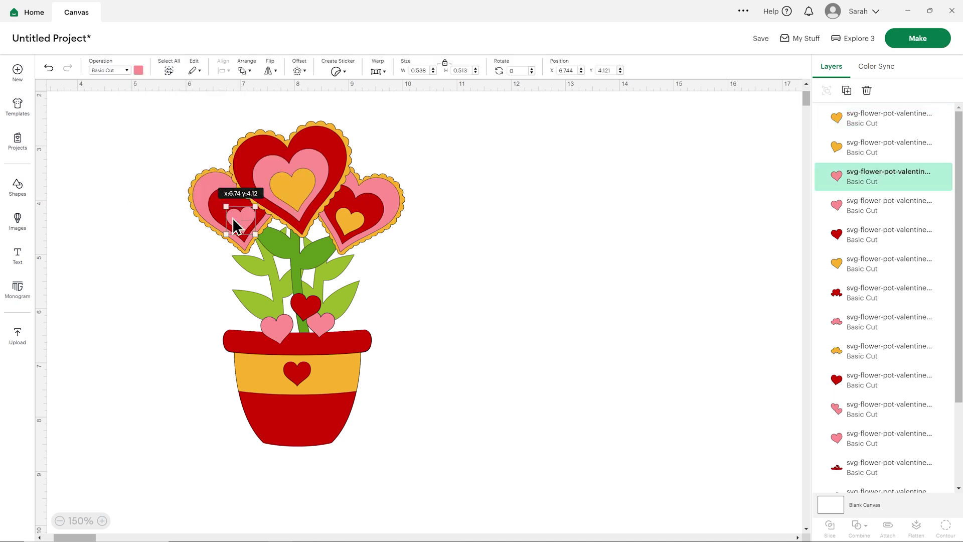
left_click(139, 72)
left_click(209, 116)
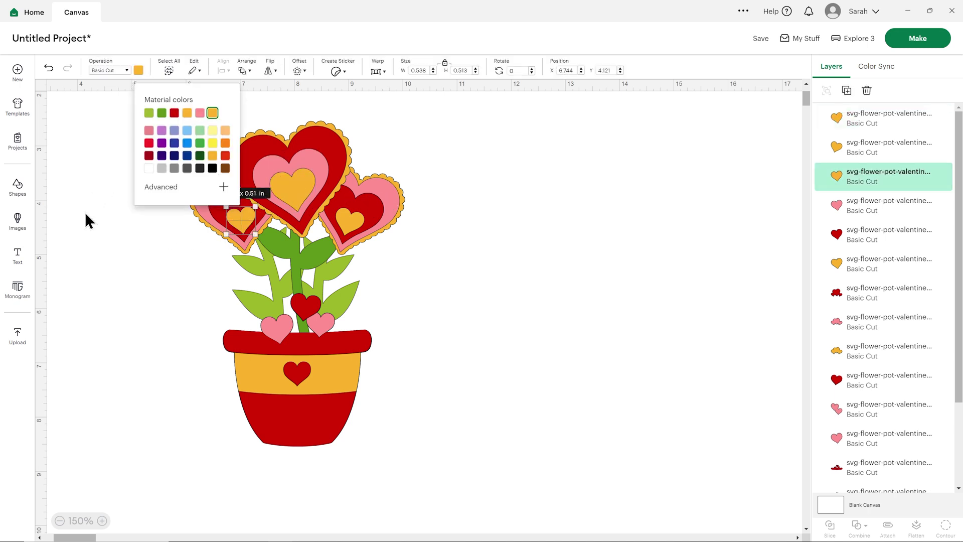
- Check the material colors available for the small red heart on the stem just above the flower pot
left_click(86, 213)
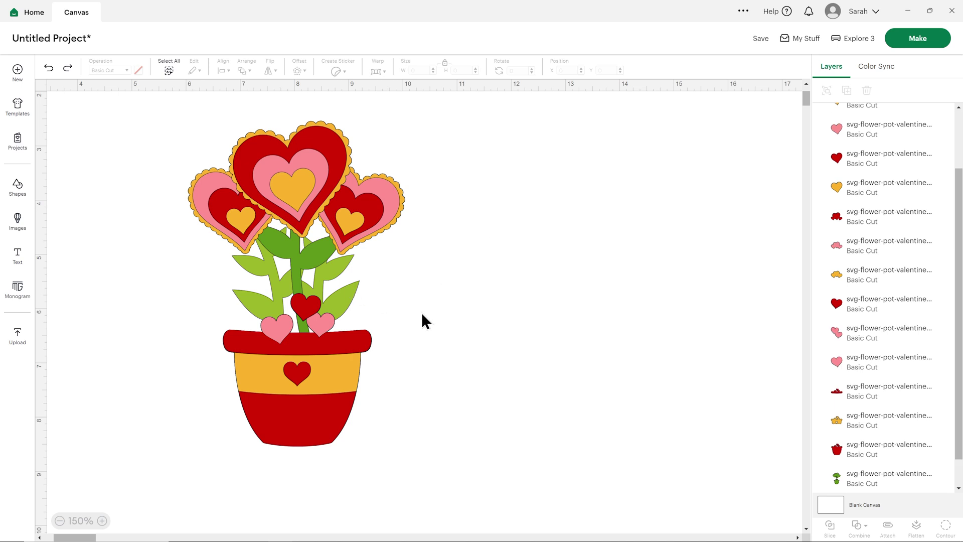
left_click(310, 303)
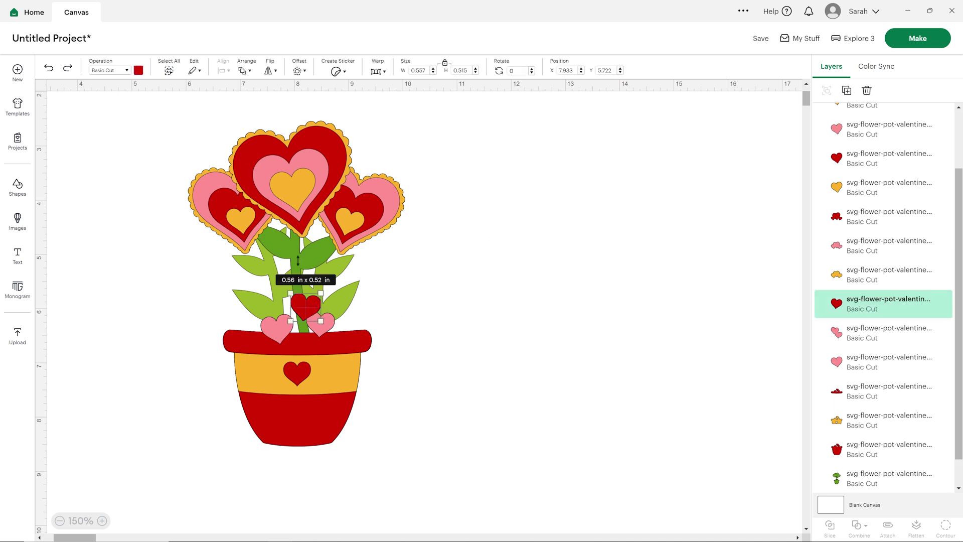
left_click(139, 70)
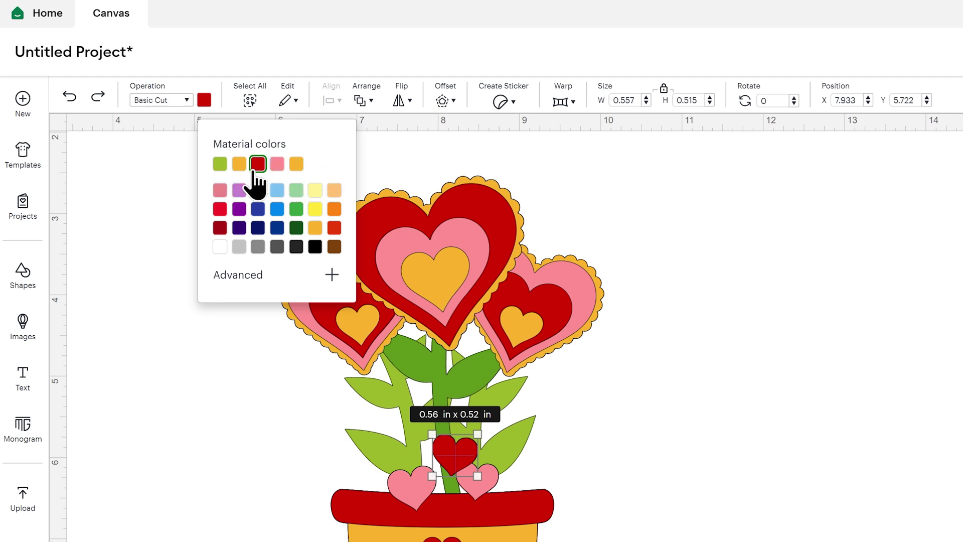
left_click(707, 205)
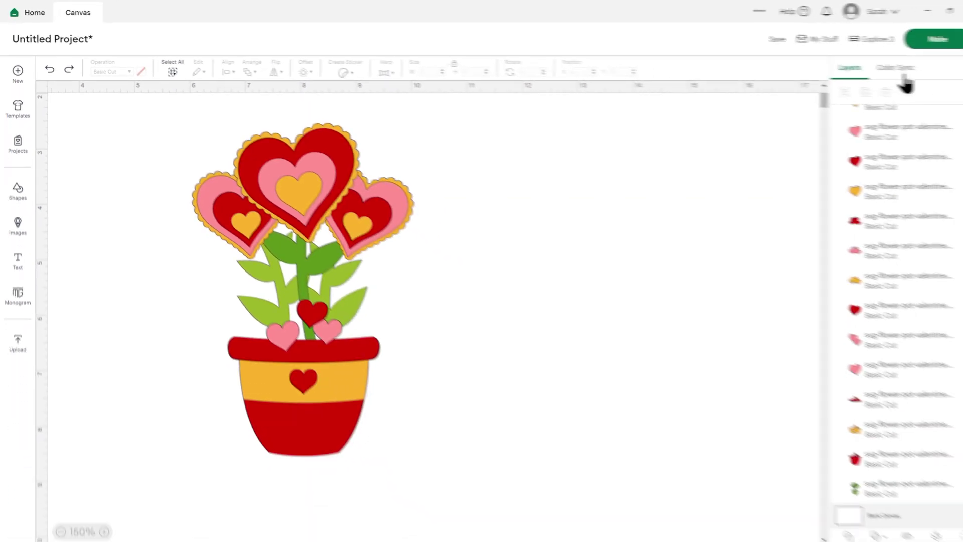
- Review in Color Sync how the flower pot's layers are grouped by material color
left_click(903, 70)
scroll(915, 228, "down", 5)
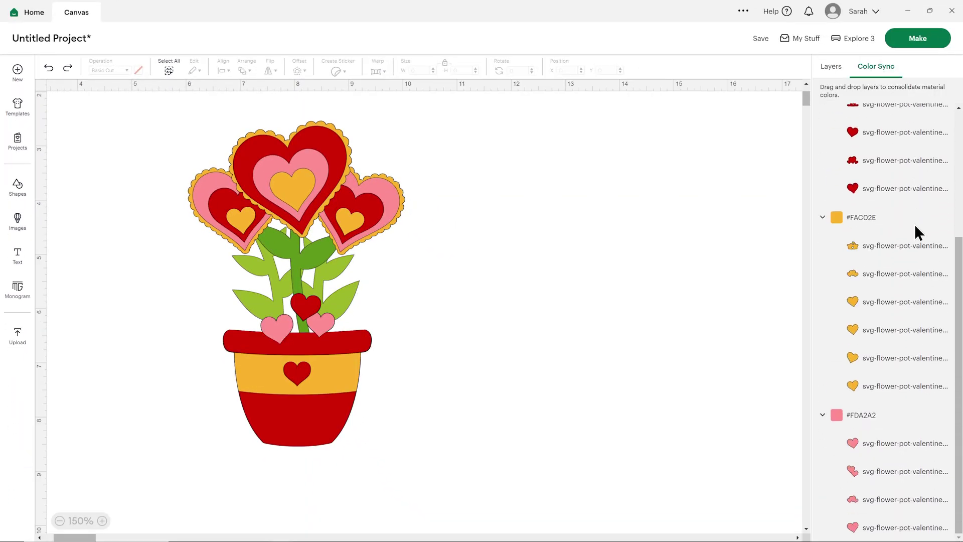
scroll(871, 283, "up", 4)
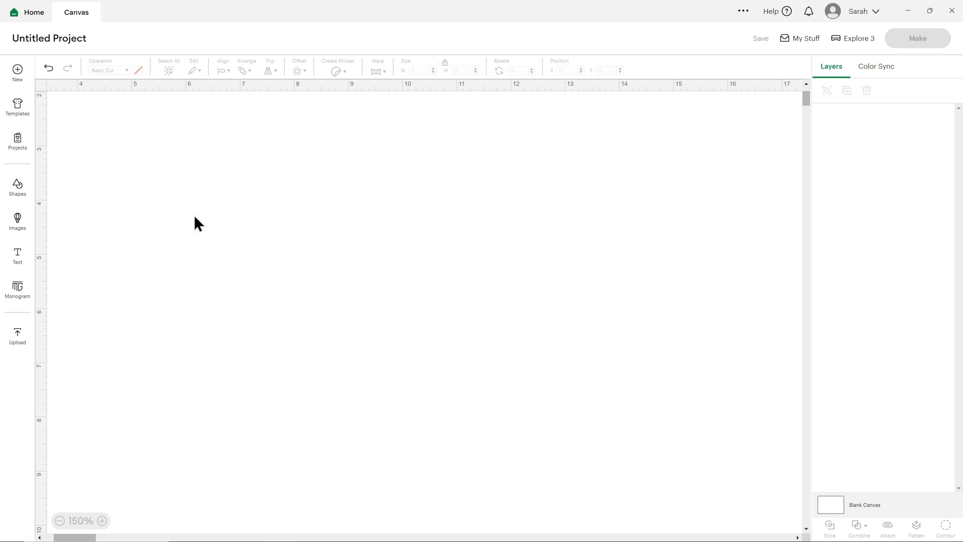
- Add the uploaded dragon SVG to the canvas and check the material colors for the whole grouped image
left_click(17, 336)
left_click(316, 315)
left_click(902, 526)
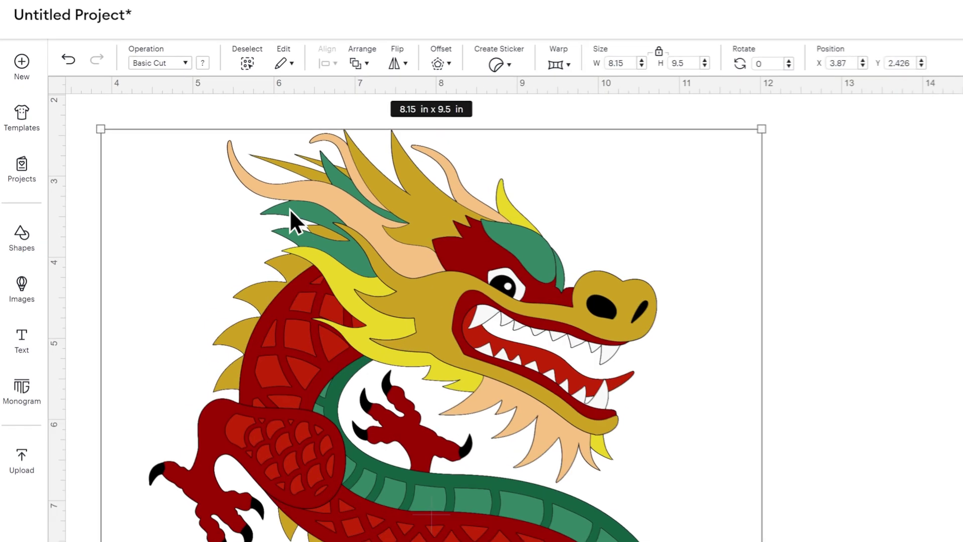
left_click(203, 63)
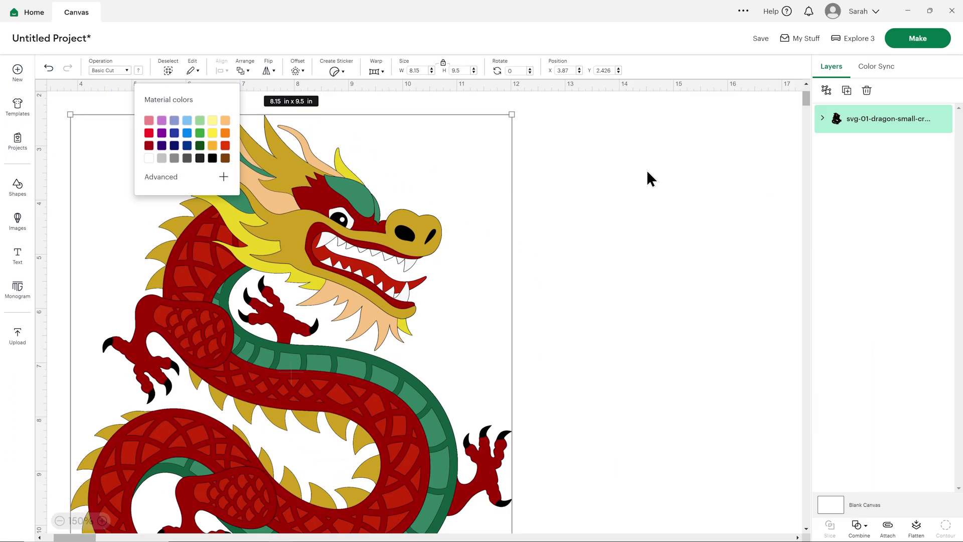
left_click(646, 170)
- Expand the dragon group and recolor its gold face layer bright blue
left_click(822, 120)
left_click(884, 150)
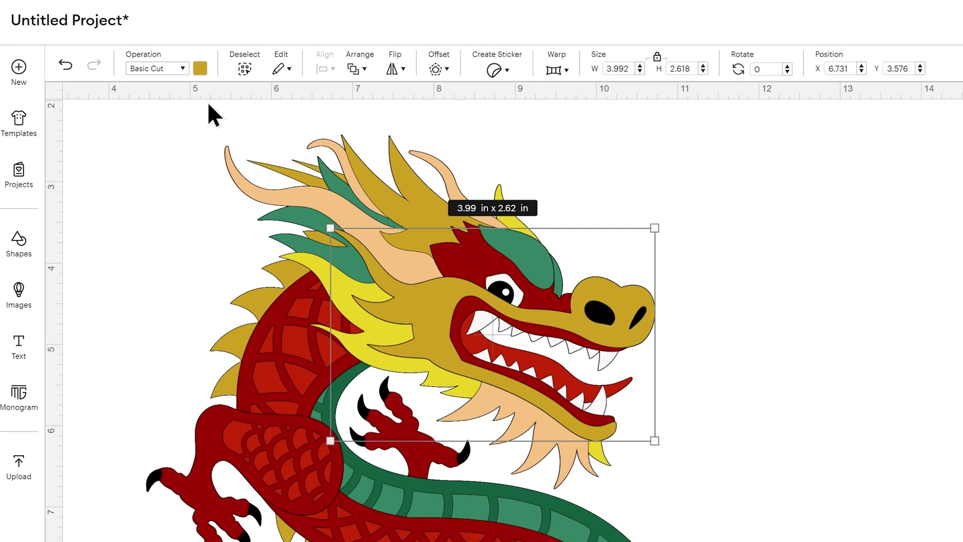
left_click(200, 68)
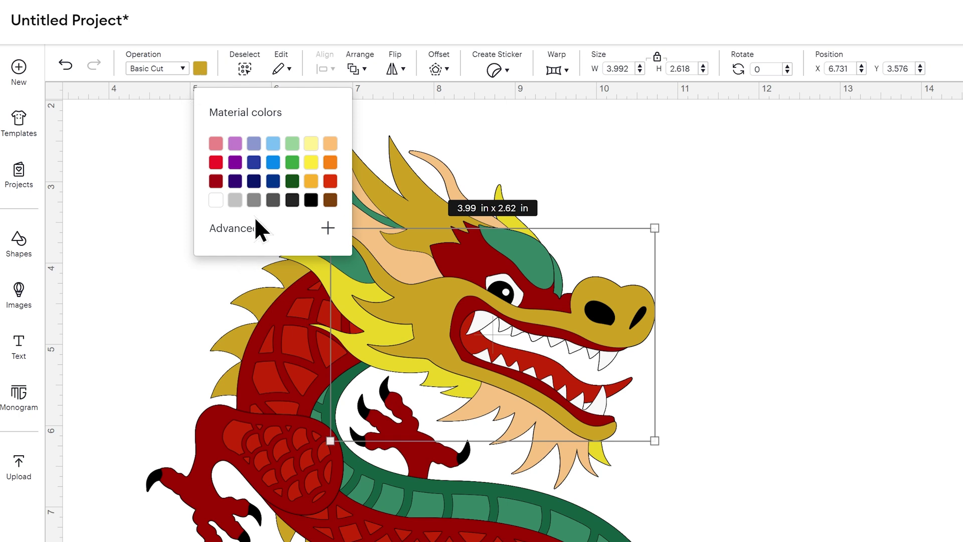
left_click(273, 162)
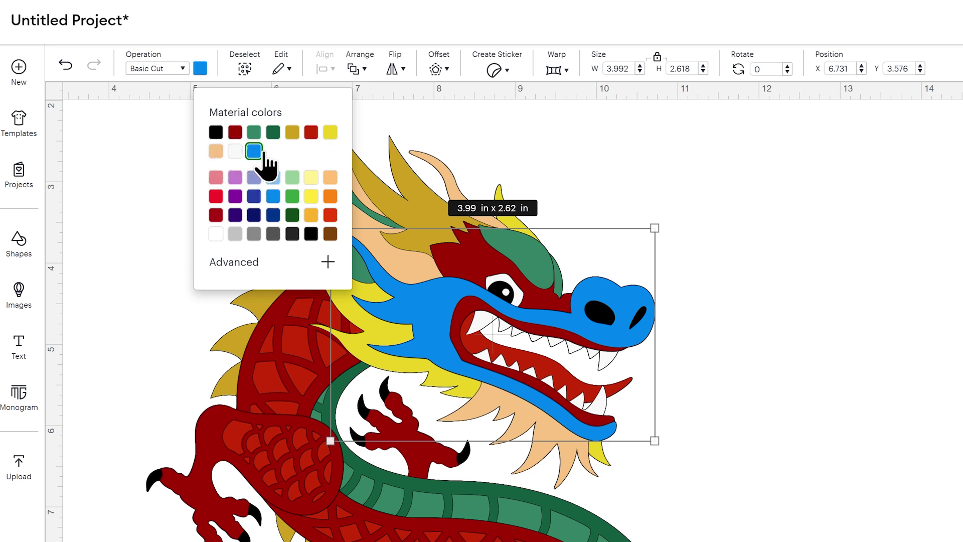
- Set the dragon's face layer back to the gold material color used in the rest of the image
left_click(292, 134)
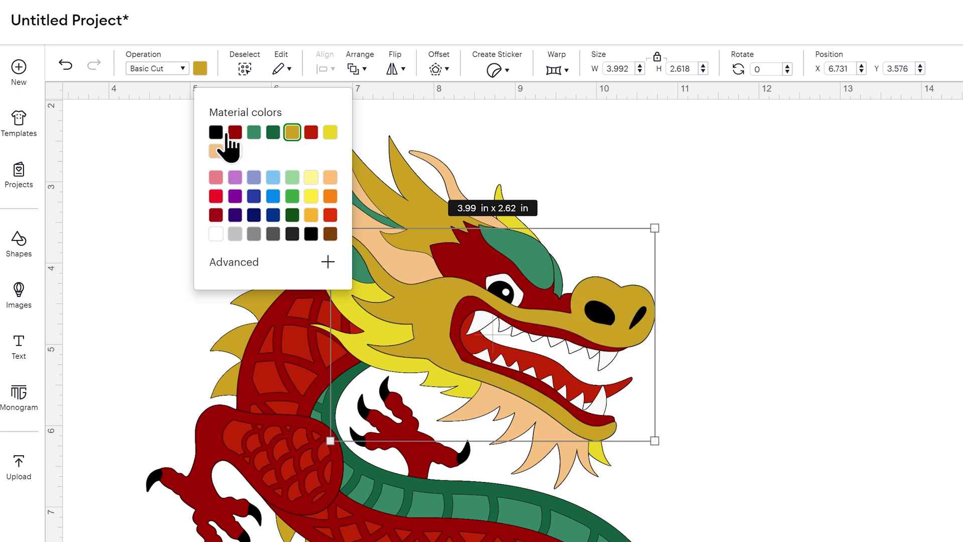
left_click(602, 178)
left_click(757, 201)
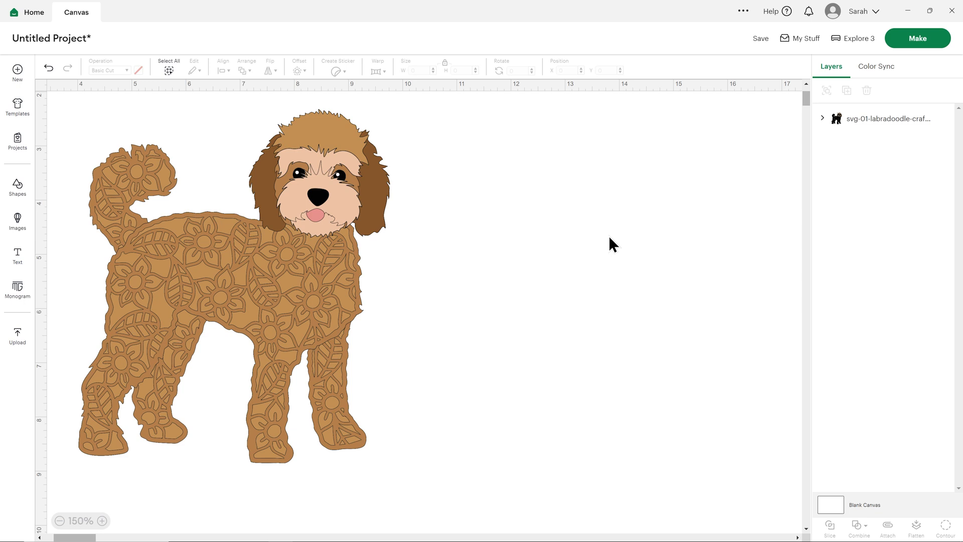
- Duplicate the labradoodle image and place the copy beside the original at about X 10.634, Y 2.301
left_click(326, 207)
left_click_drag(326, 207, 324, 206)
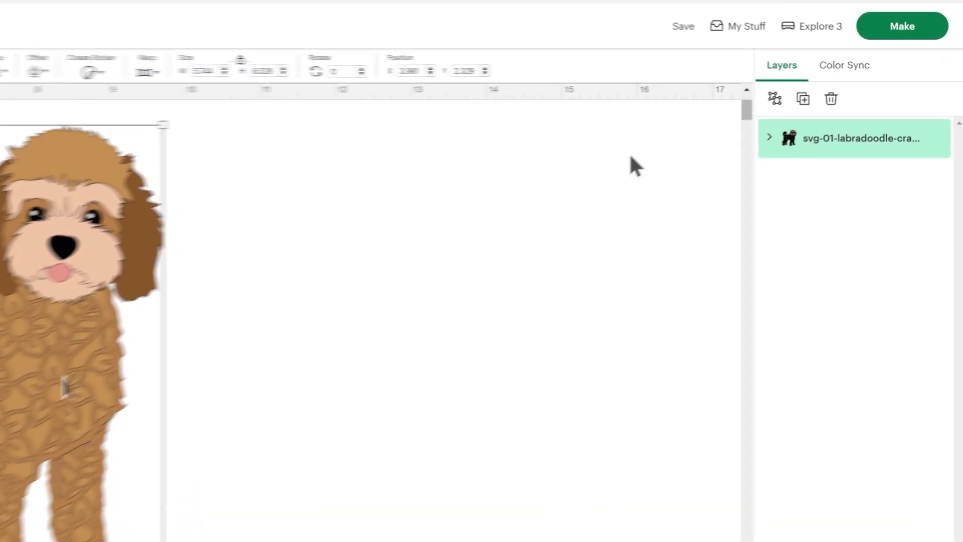
left_click(803, 98)
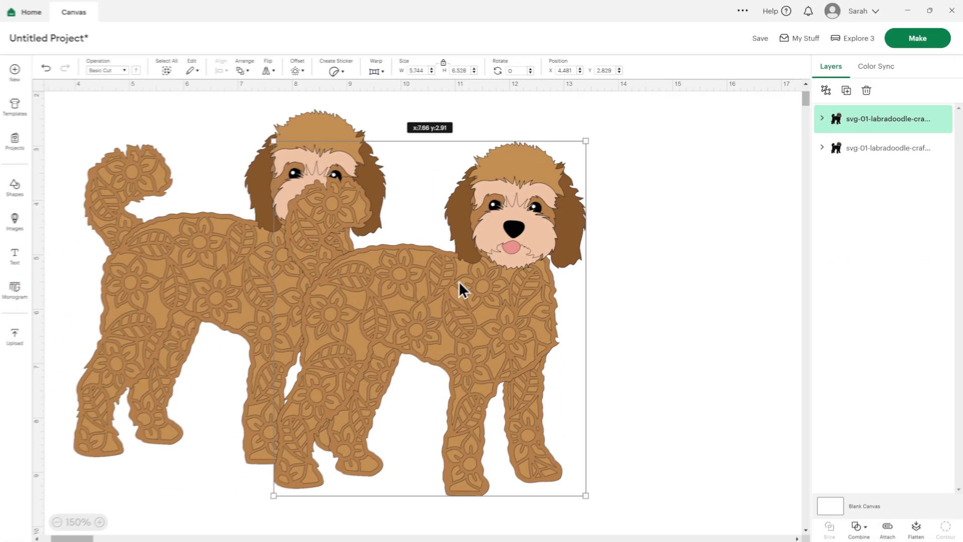
left_click_drag(208, 391, 440, 338)
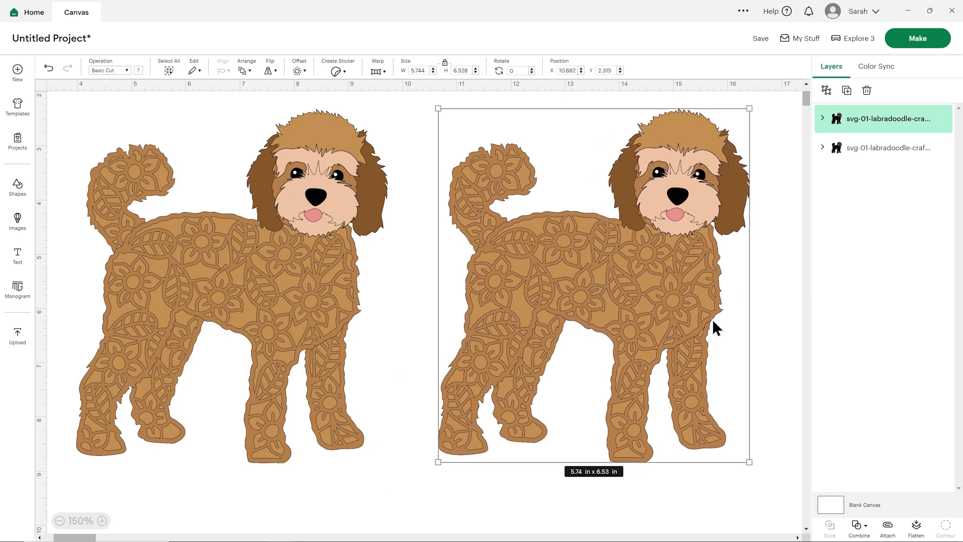
left_click_drag(649, 281, 658, 282)
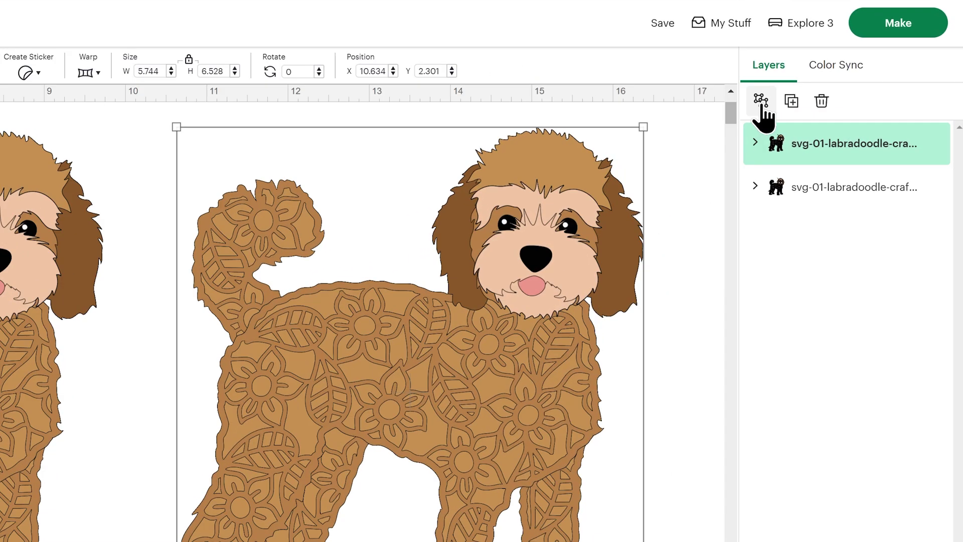
- Ungroup the duplicated labradoodle and toggle the visibility of its bottommost full-body layer to identify what it covers
left_click(761, 103)
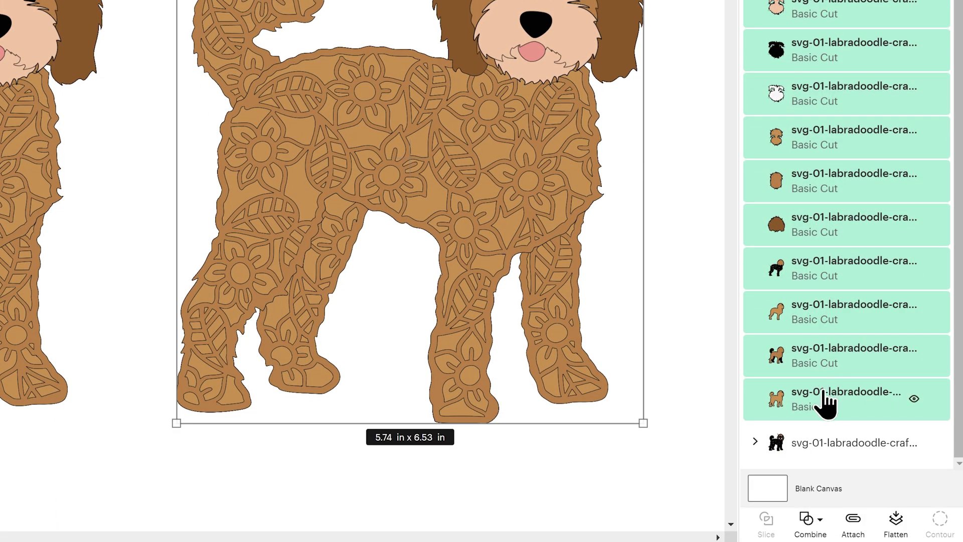
left_click(824, 402)
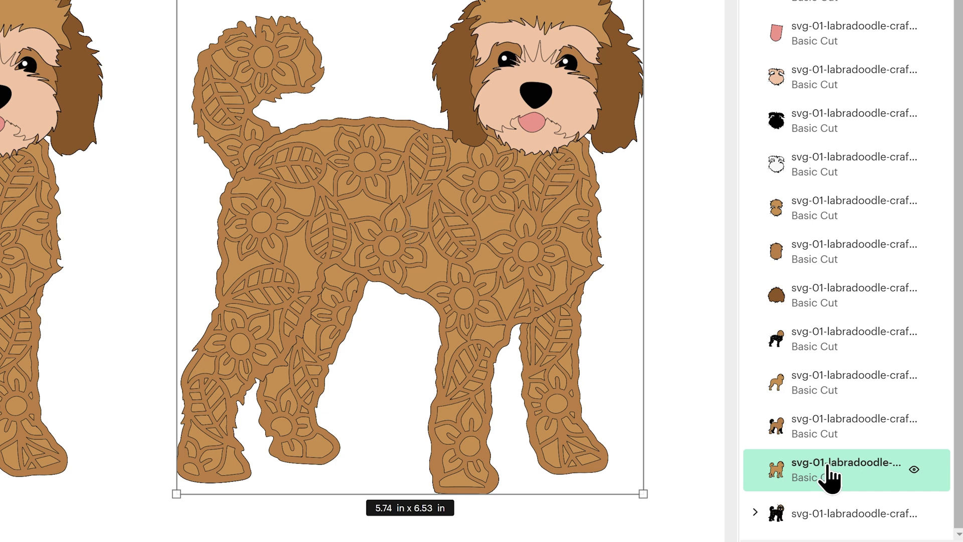
left_click(913, 470)
left_click(914, 469)
left_click(914, 470)
left_click(914, 470)
left_click(914, 470)
left_click(913, 470)
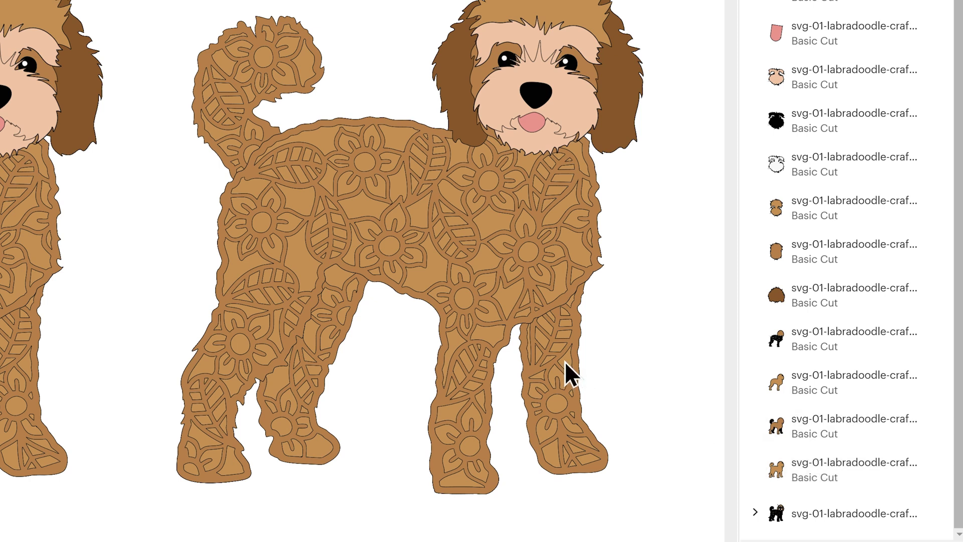
- Recolor the copy's bottommost full-body layer with a custom dark brown, #70470E
left_click(789, 469)
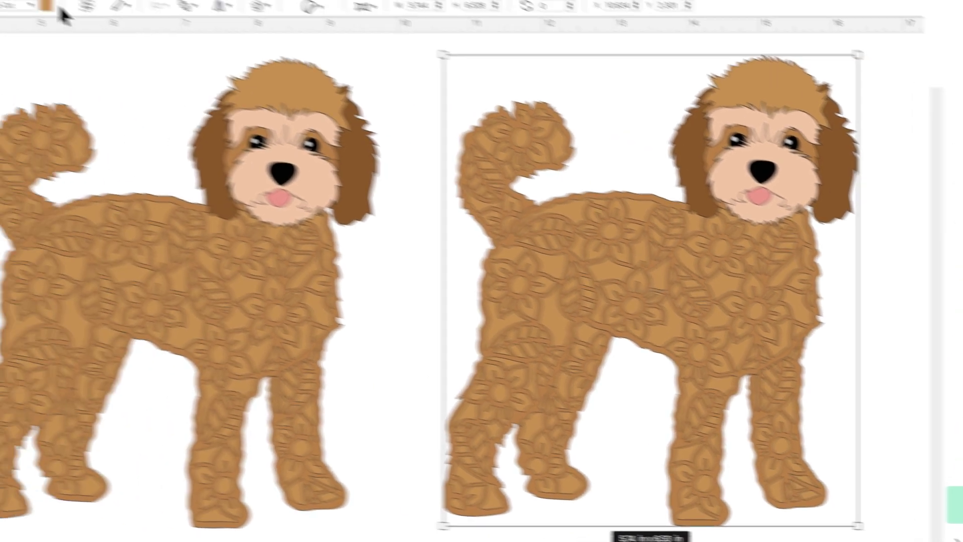
left_click(46, 5)
left_click(162, 134)
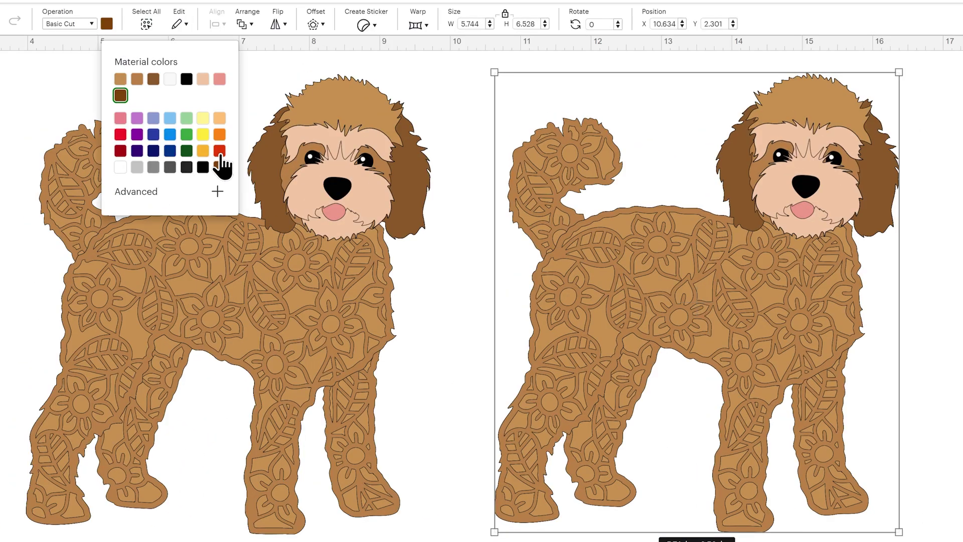
left_click(159, 191)
left_click_drag(207, 248, 211, 252)
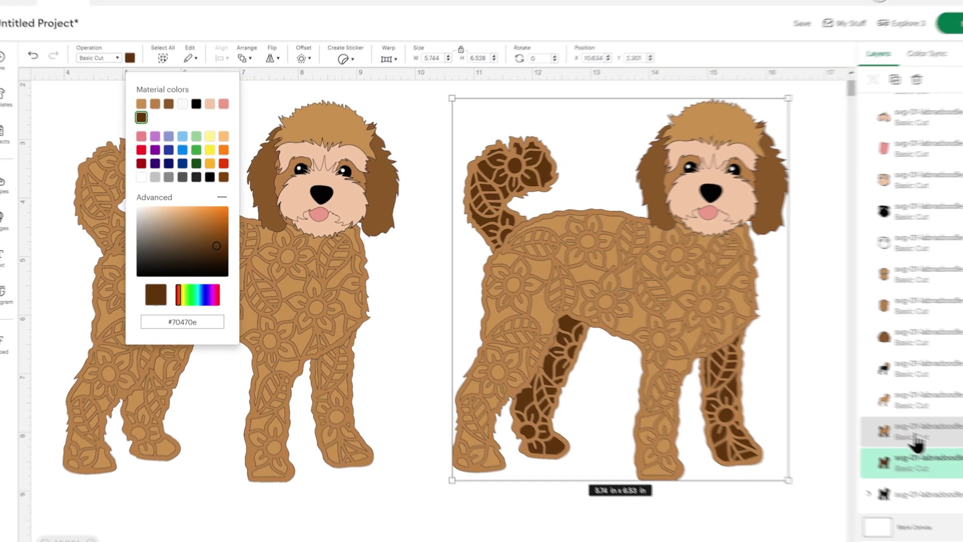
- Recolor the floral body layer directly above the copy's bottommost layer with a darker custom brown, #472D09
left_click(913, 435)
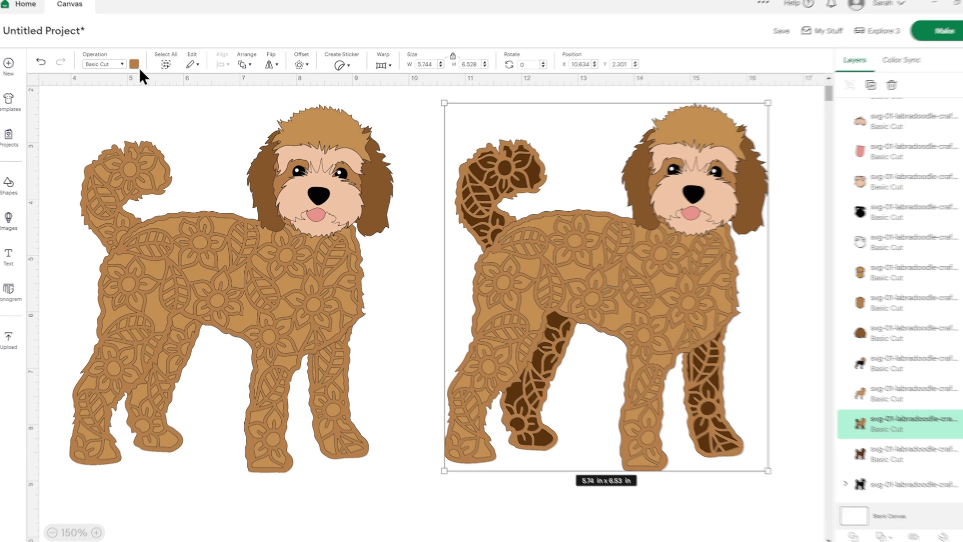
left_click(134, 63)
left_click(121, 98)
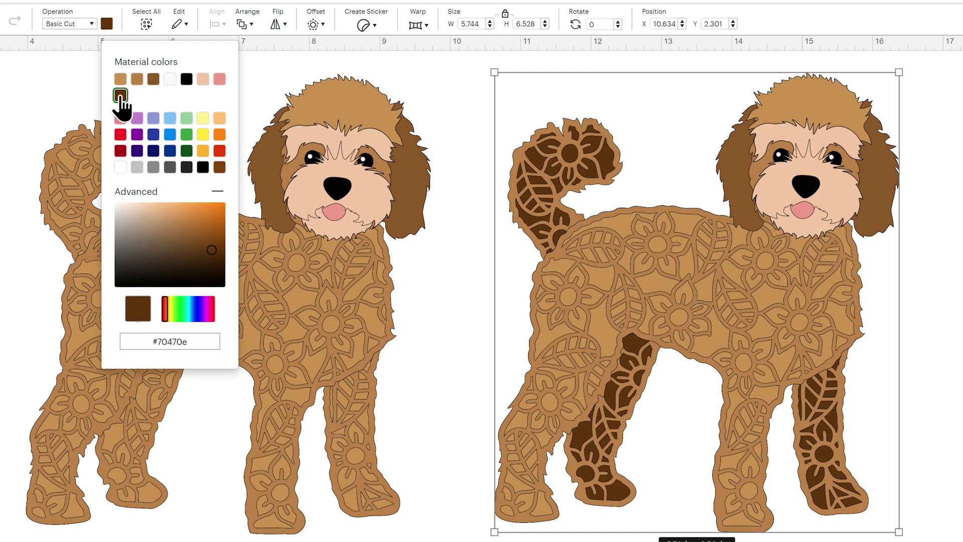
left_click(212, 252)
left_click_drag(213, 253, 212, 265)
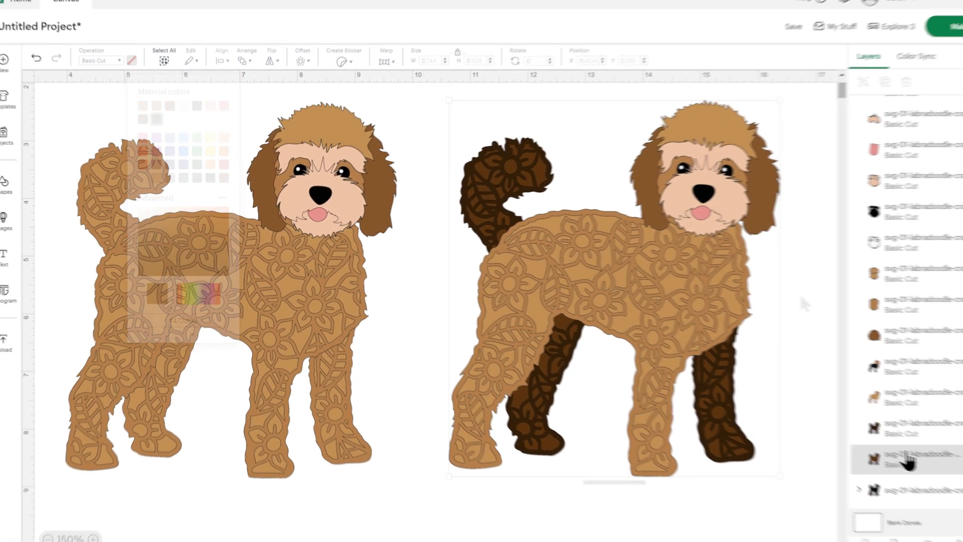
- Hide and show the copy's front floral layer and its dark brown floral layer to see which parts each covers
left_click(687, 381)
left_click(688, 371)
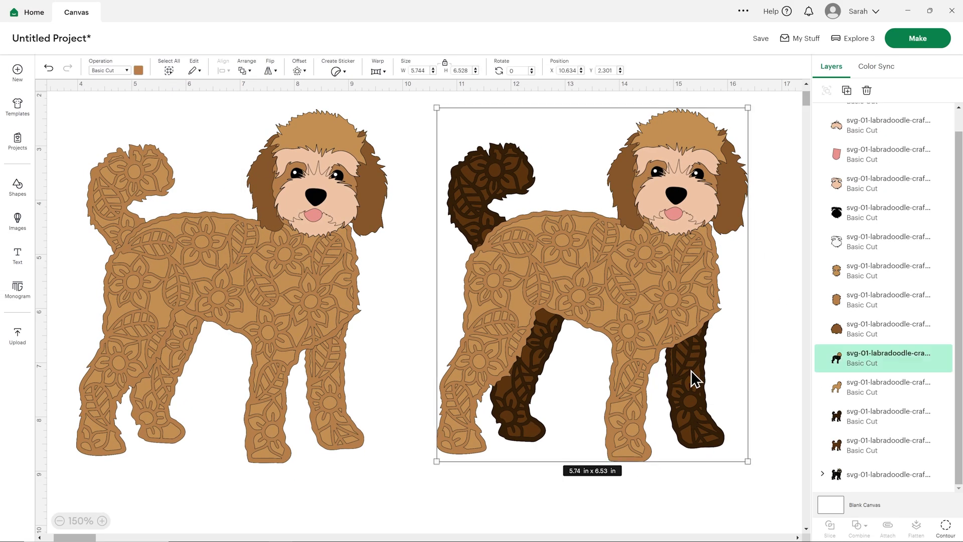
left_click(928, 358)
left_click(929, 358)
left_click(875, 423)
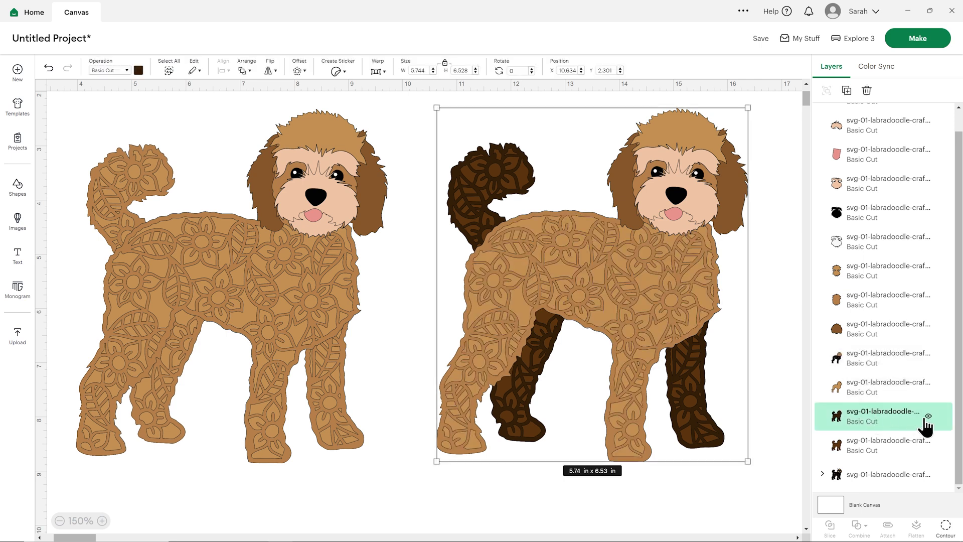
left_click(929, 416)
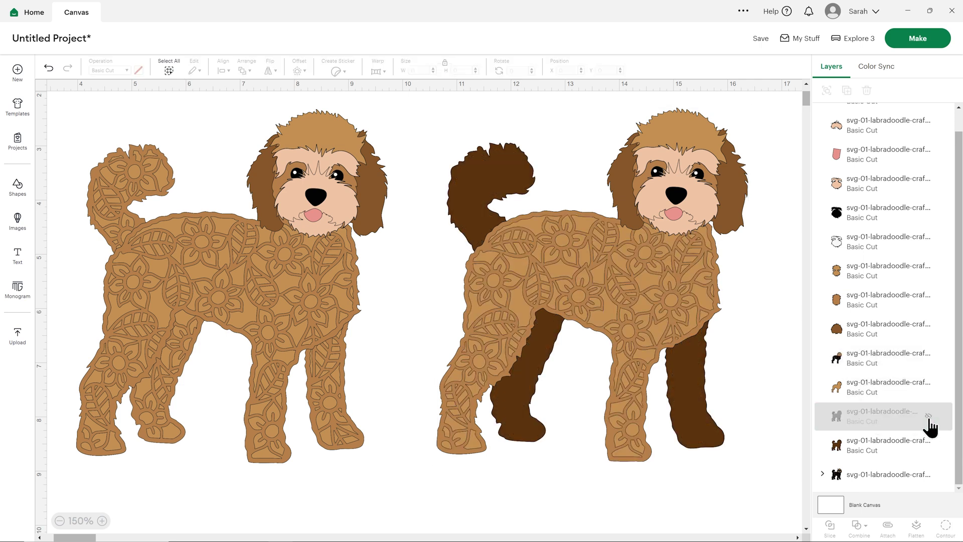
left_click(928, 417)
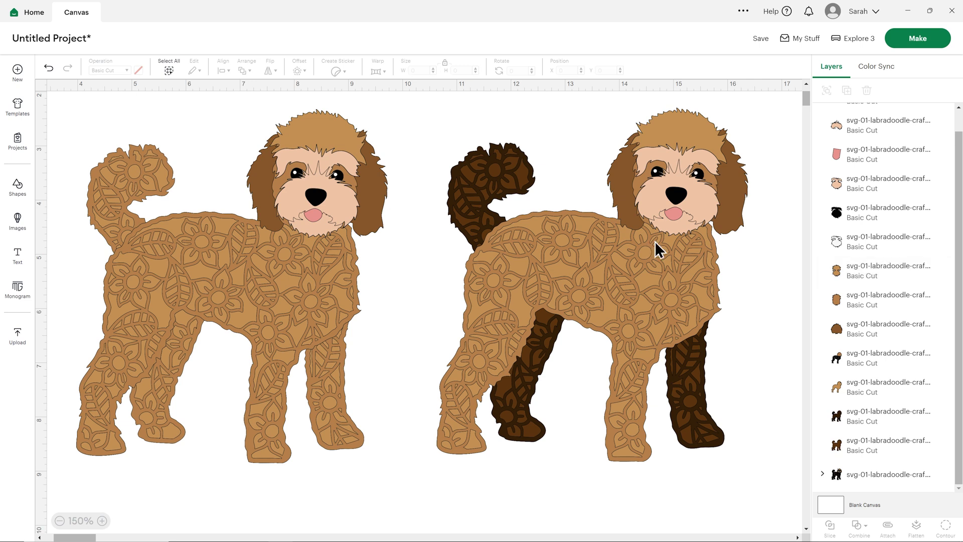
- Hide the original all-light-brown labradoodle group
left_click(292, 202)
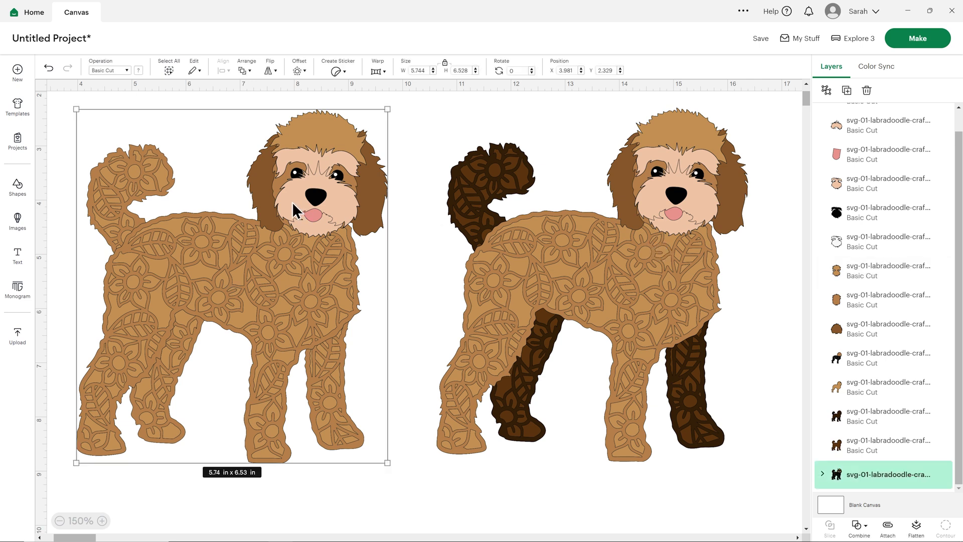
left_click(929, 474)
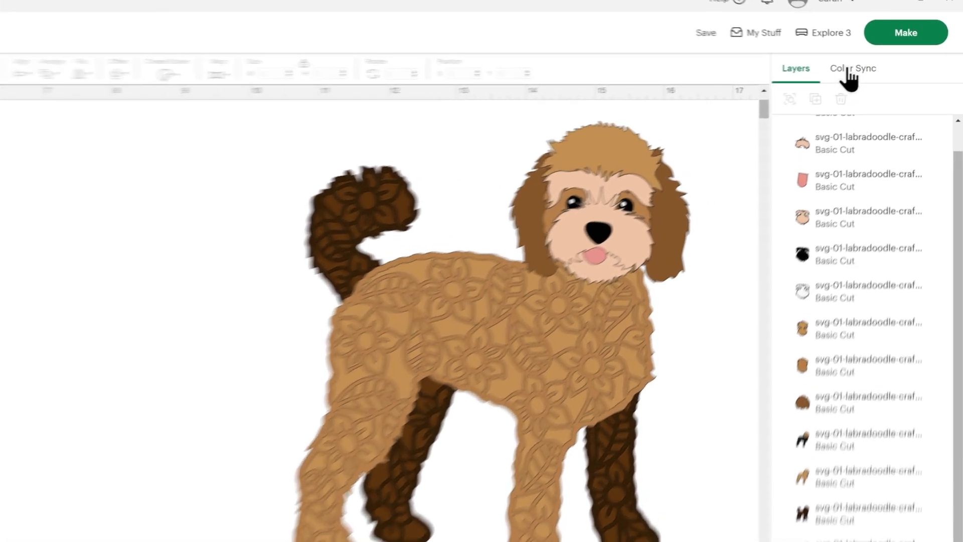
- Open Color Sync and collapse the #F1A99B and #F4CFAF color groups
left_click(881, 76)
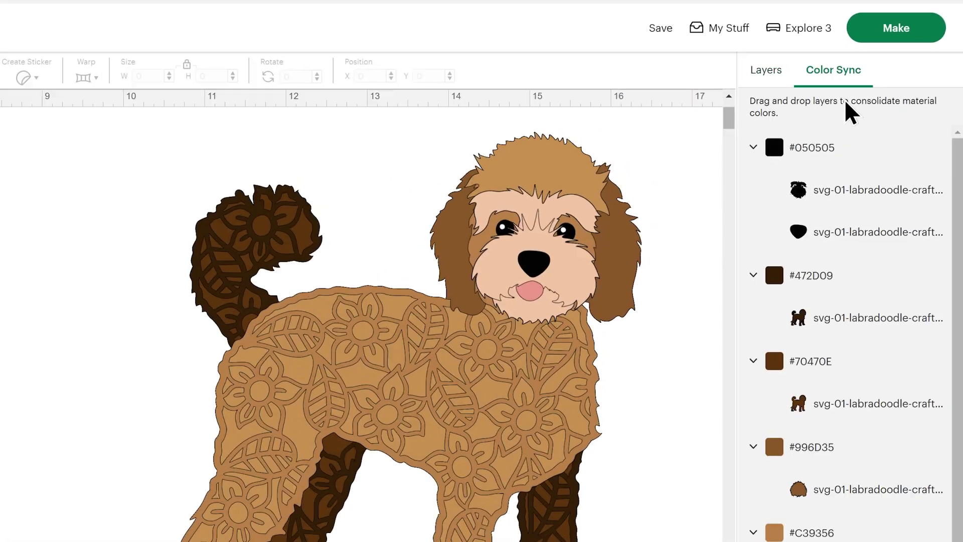
scroll(855, 200, "down", 5)
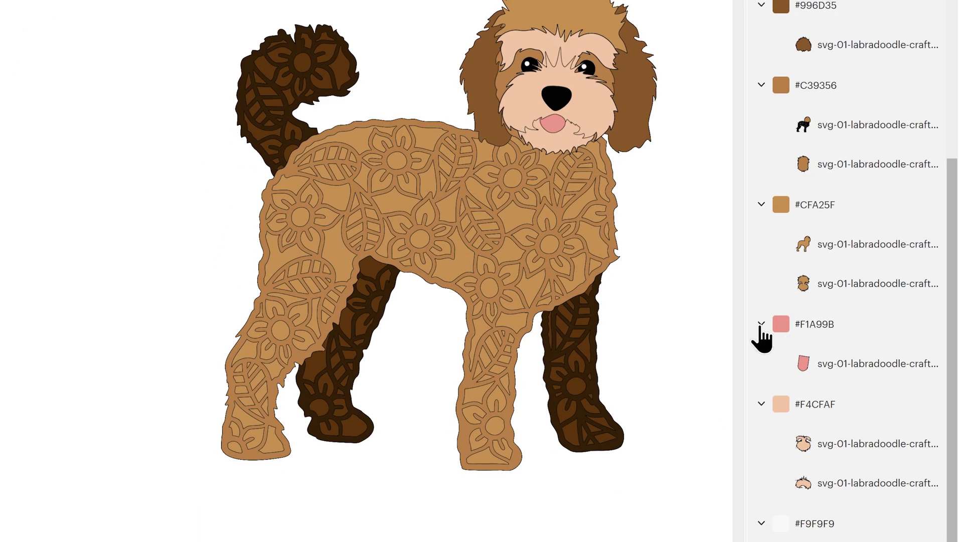
left_click(762, 323)
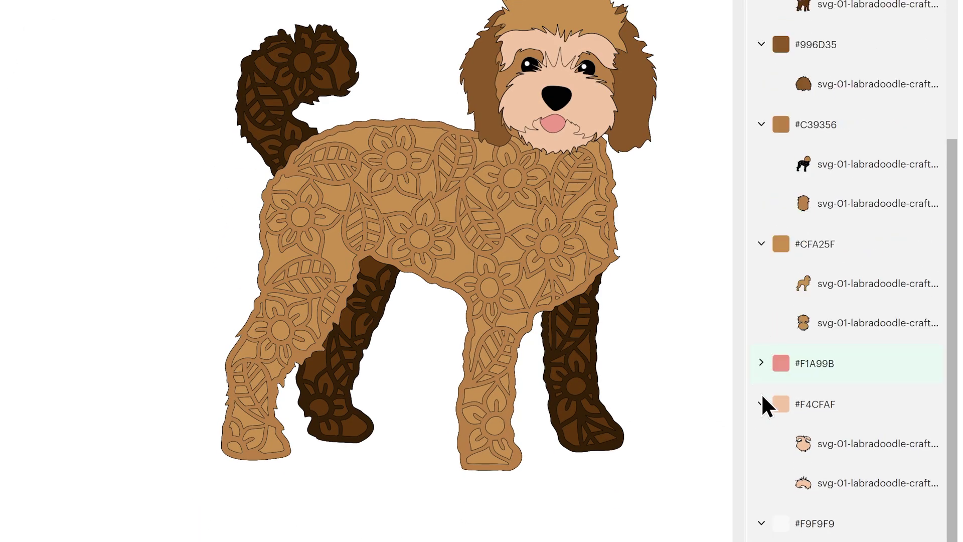
left_click(762, 401)
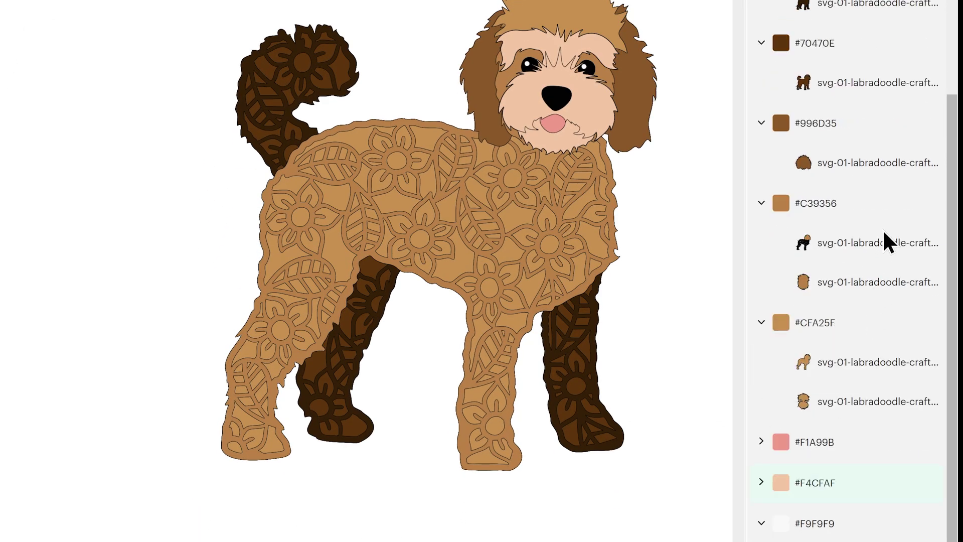
- Merge the whole #C39356 color group into the dark brown #472D09 group in Color Sync
scroll(925, 257, "up", 2)
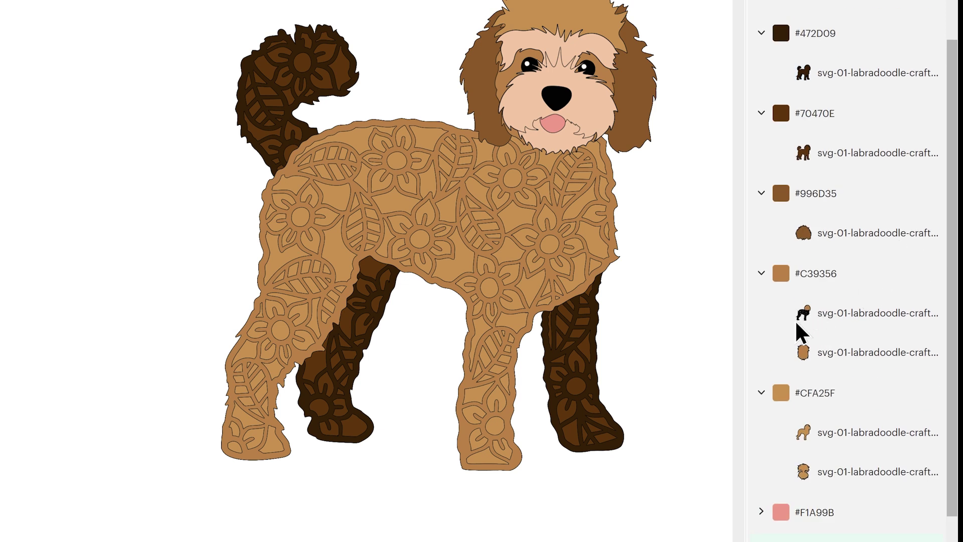
left_click_drag(799, 277, 870, 133)
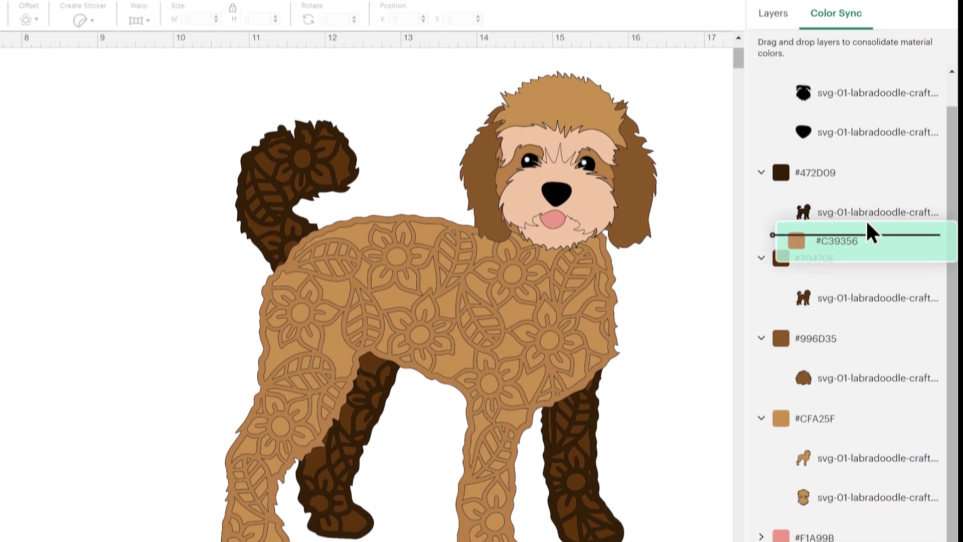
left_click_drag(866, 223, 853, 186)
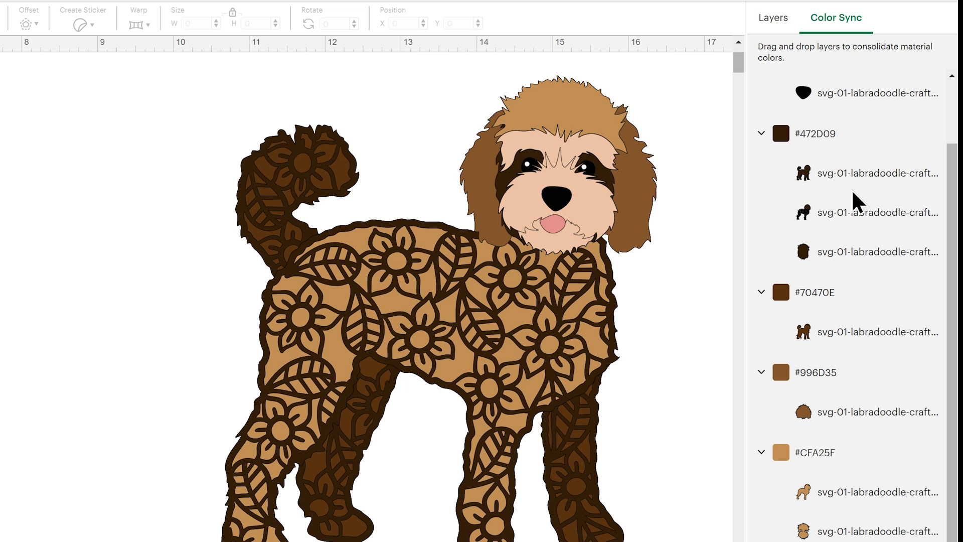
- Try merging the #70470E color group into #472D09, and undo the merge
left_click_drag(806, 294, 843, 296)
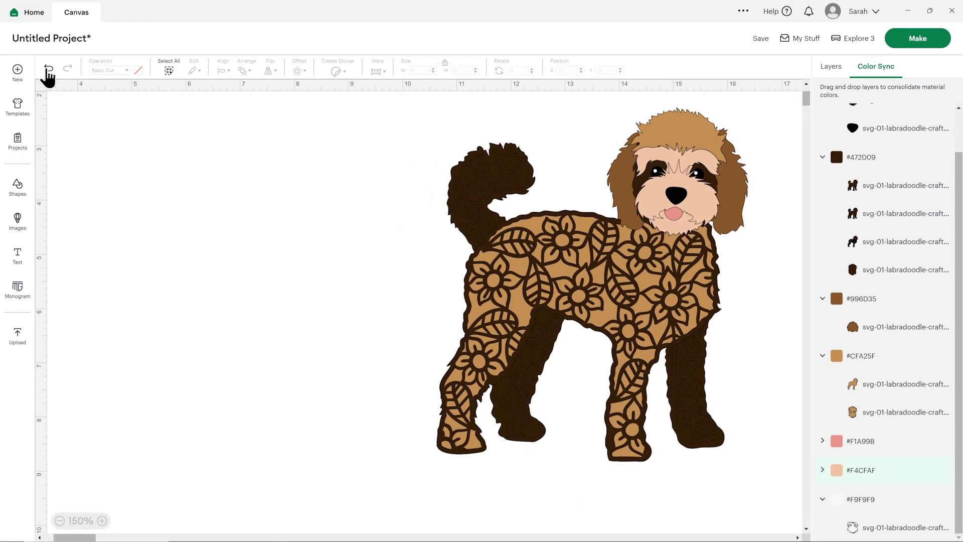
left_click(48, 70)
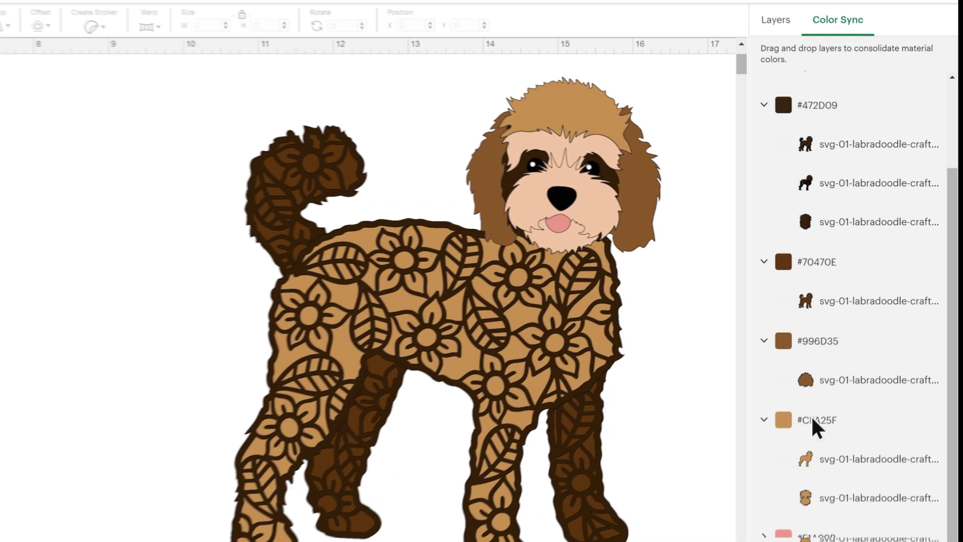
- Merge the light brown #CFA25F color group into the #70470E group in Color Sync
left_click_drag(808, 421, 854, 390)
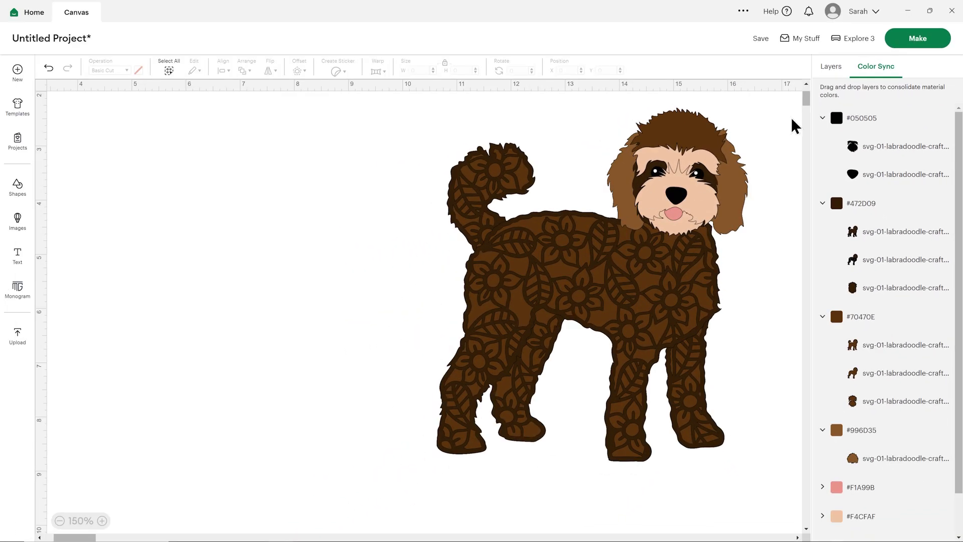
- Return to the layer list and recolor the copy's ear layer with the existing dark brown material color #472D09
left_click(831, 67)
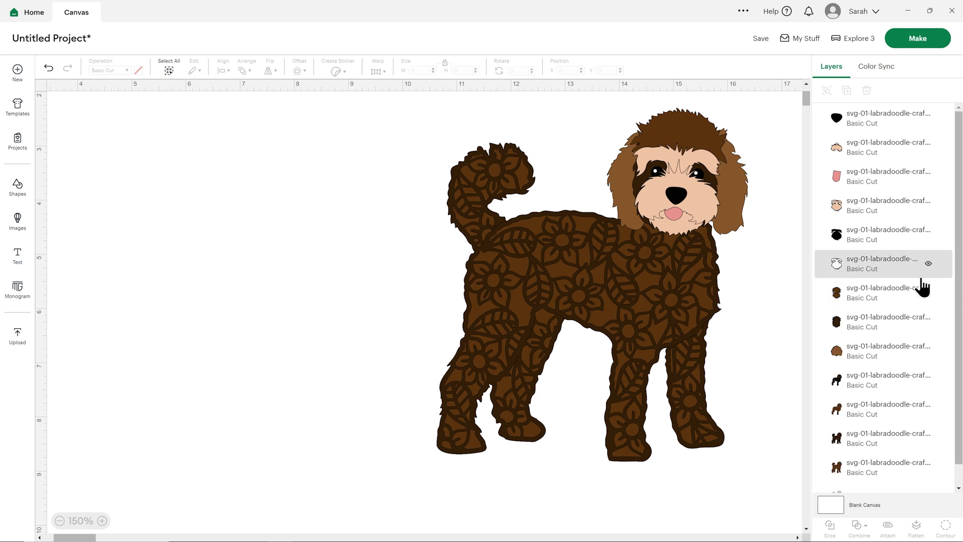
scroll(858, 251, "down", 1)
left_click(875, 329)
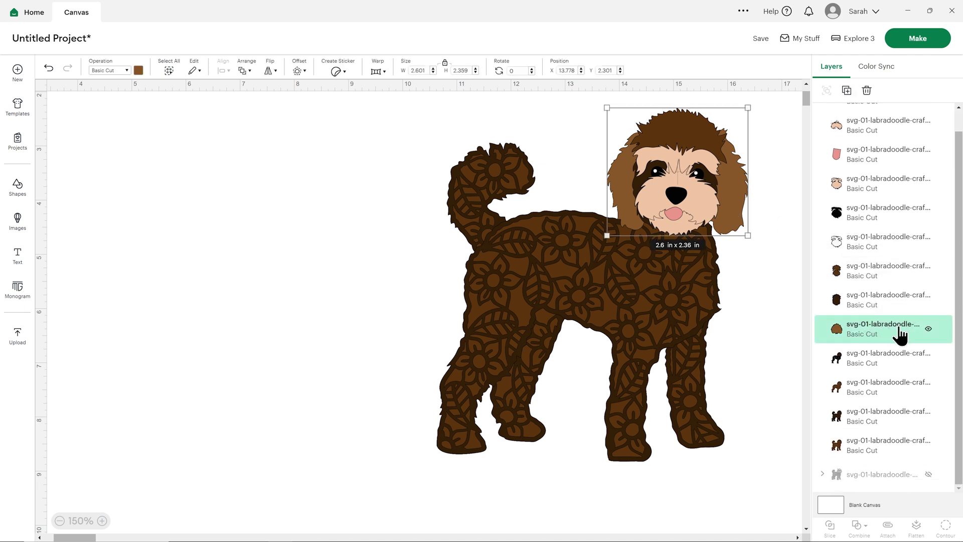
left_click(138, 70)
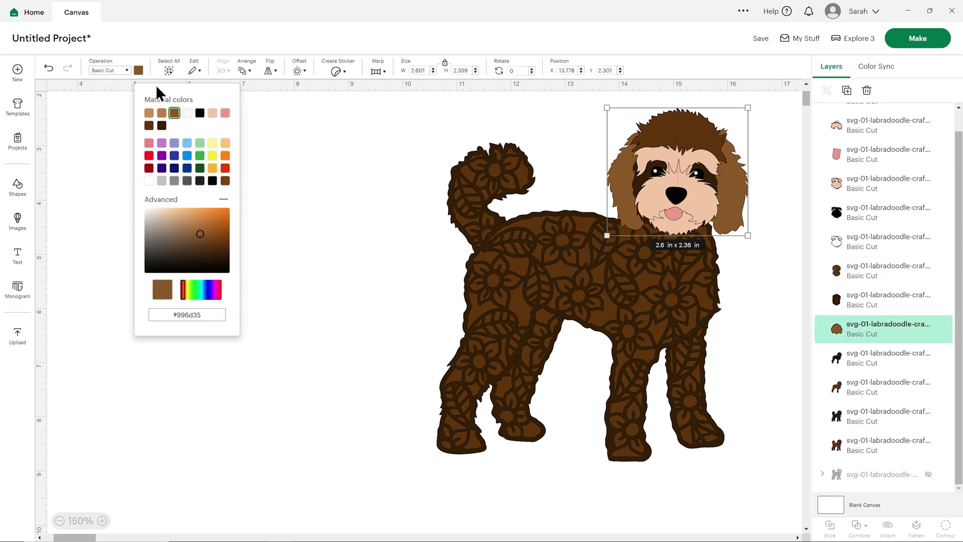
left_click(161, 125)
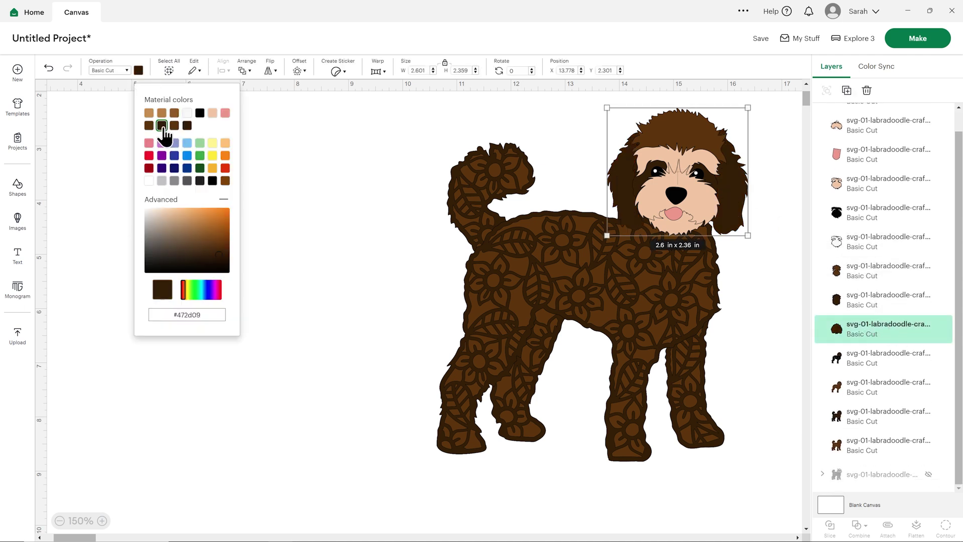
- Recolor the back head layer directly above the ear layer with the material color #70470E
left_click(861, 305)
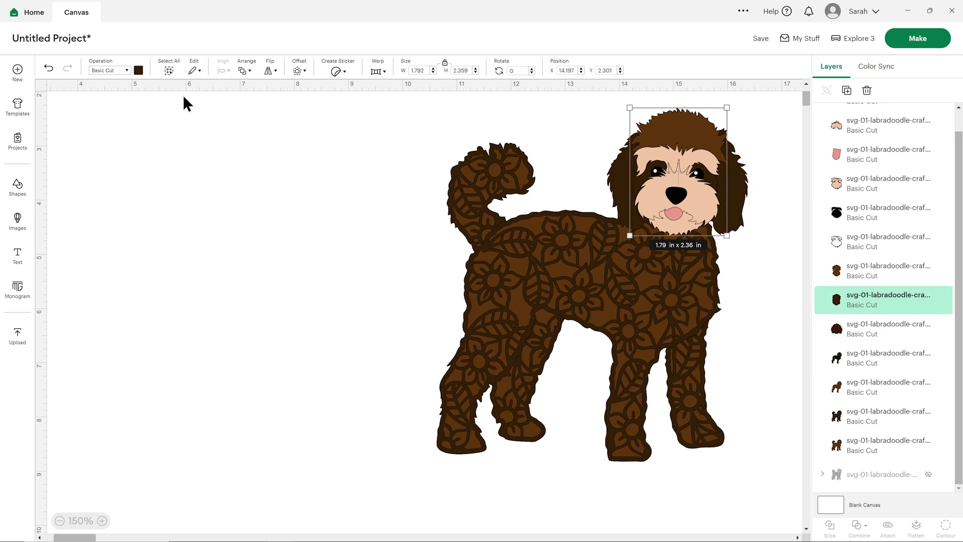
left_click(138, 70)
left_click(174, 126)
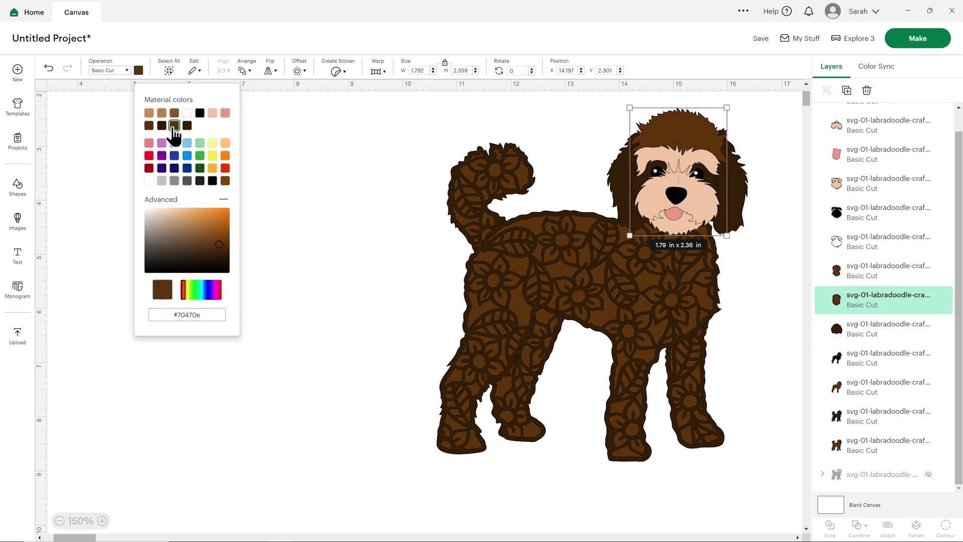
- Hide and show the copy's front head fur layer to see which parts of the head it covers
left_click(884, 281)
left_click(928, 271)
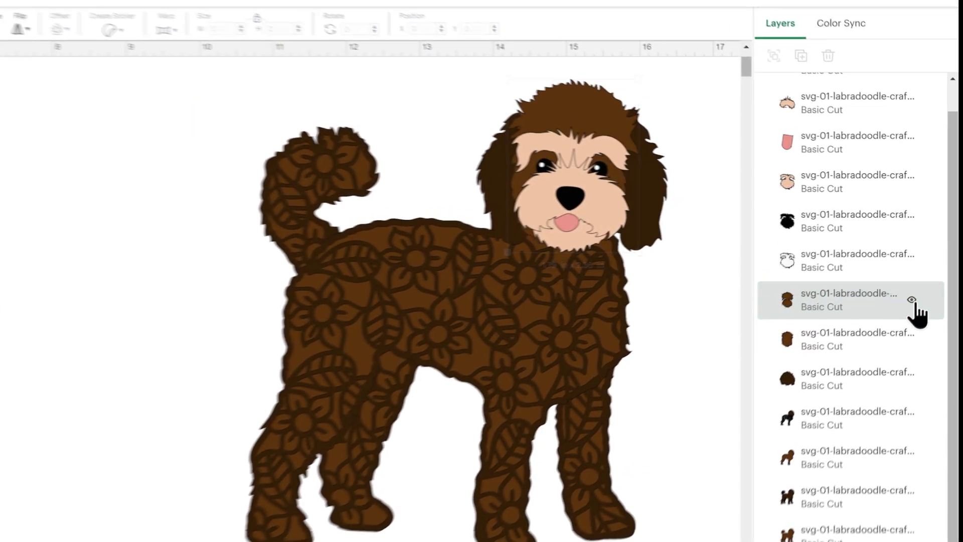
left_click(910, 305)
left_click(910, 305)
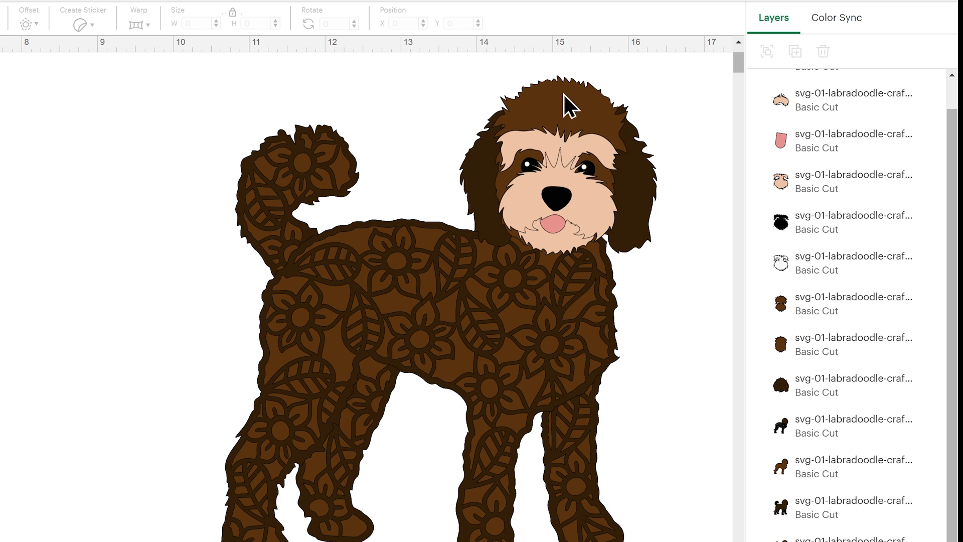
left_click(910, 304)
left_click(914, 306)
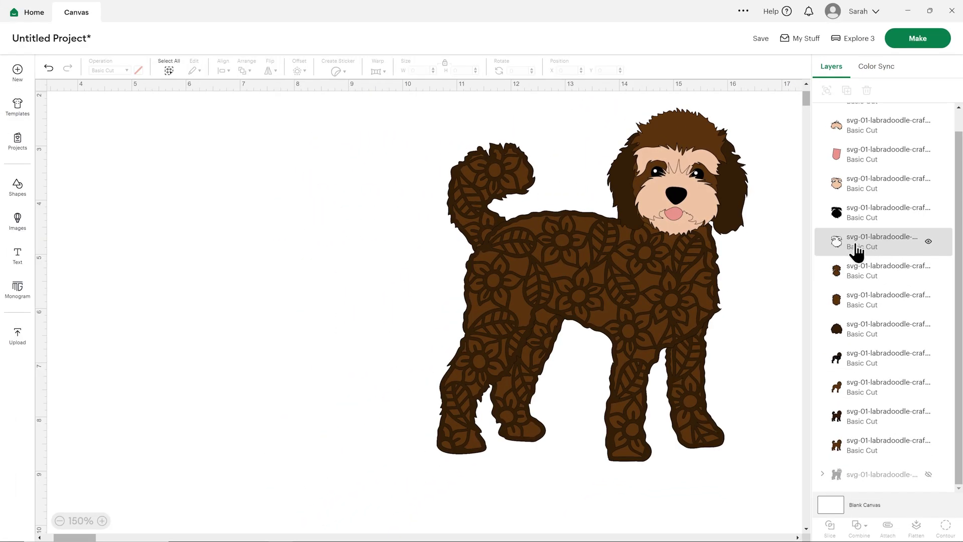
- Recolor the beige face layer directly above the black face layer with the dark brown material color #472D09
left_click(859, 225)
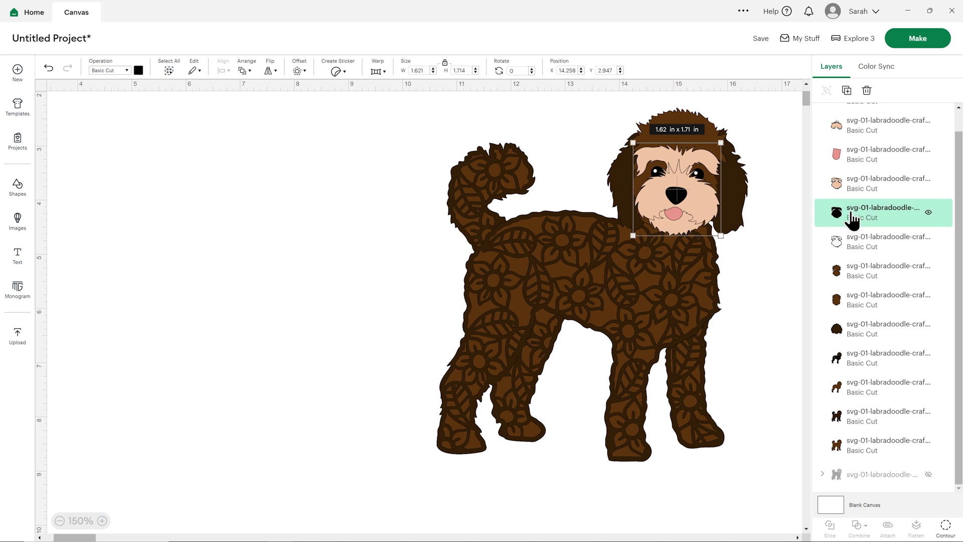
scroll(872, 218, "up", 1)
left_click(871, 205)
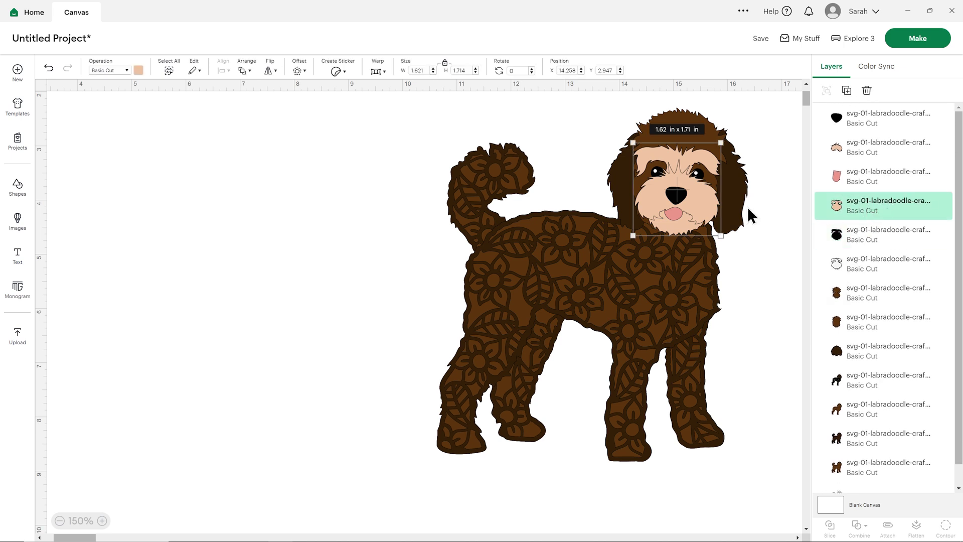
left_click(138, 71)
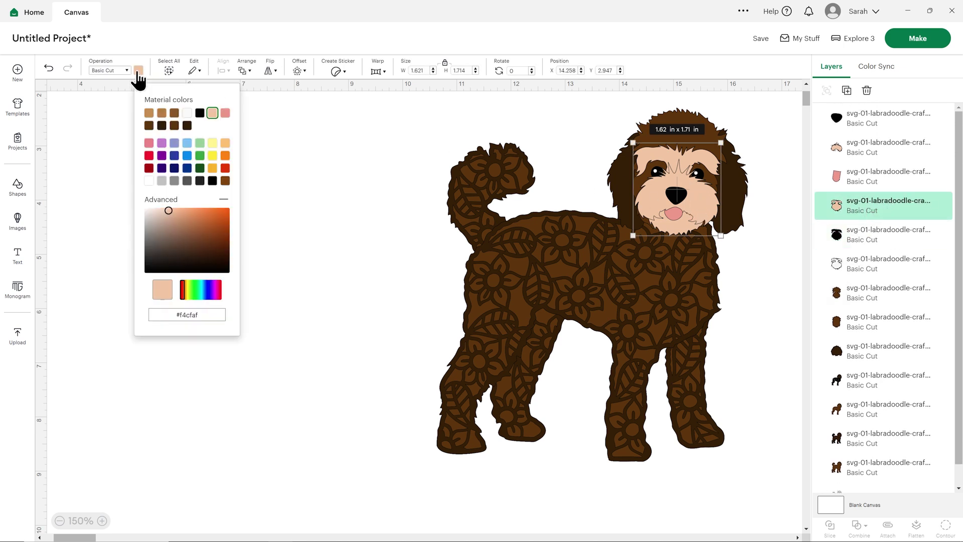
left_click(186, 125)
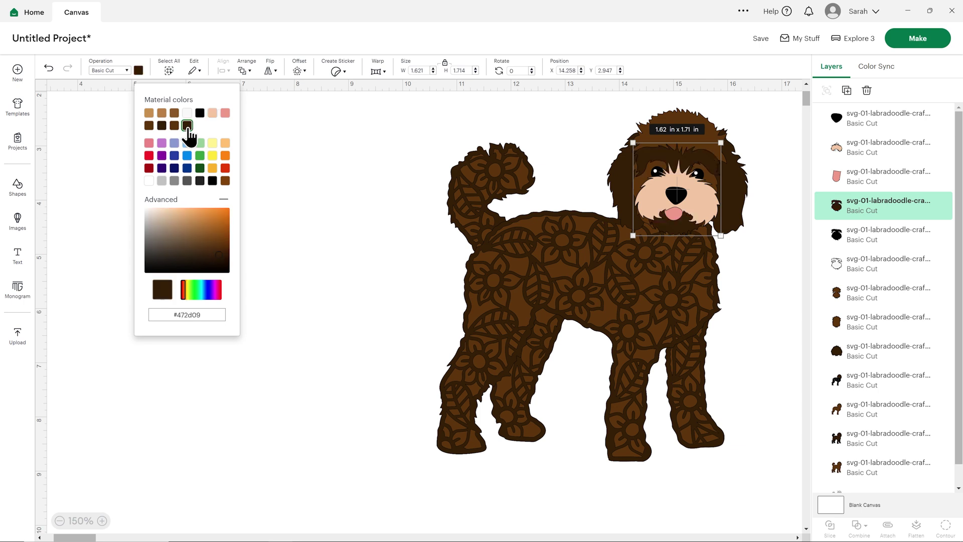
- Recolor the beige muzzle layer directly below the black nose layer with #70470E, and deselect it
left_click(819, 150)
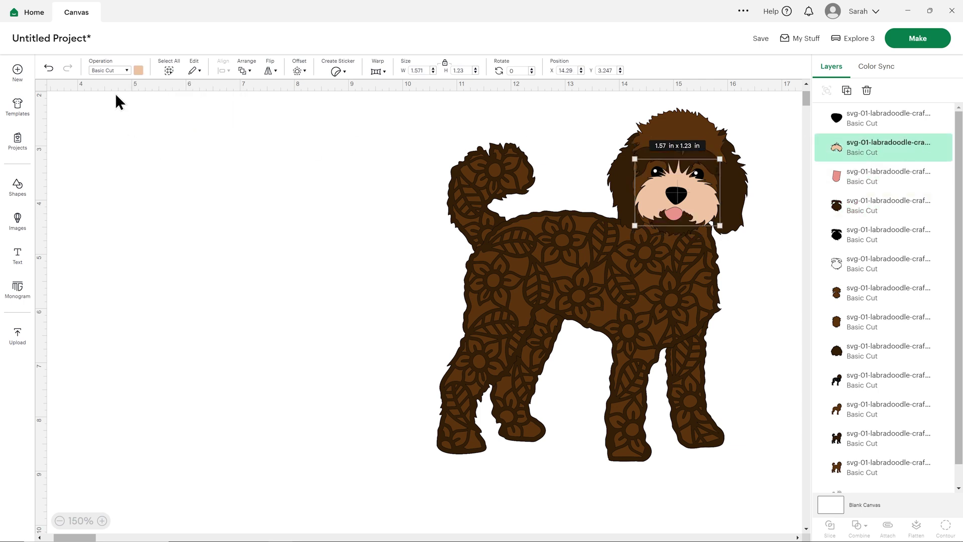
left_click(139, 71)
left_click(174, 125)
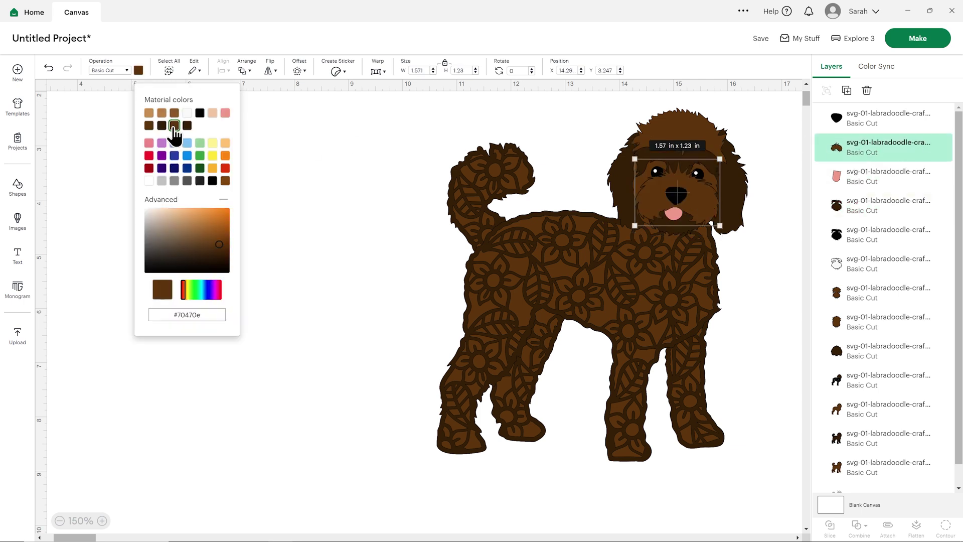
left_click(368, 168)
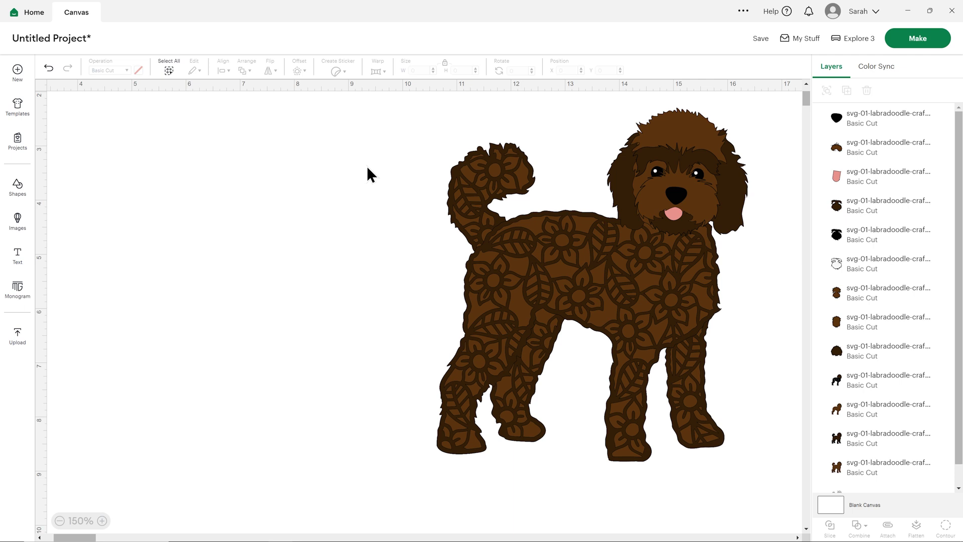
- Try recoloring the dark brown face layer below the tongue layer with #70470E, and undo the change
left_click(857, 150)
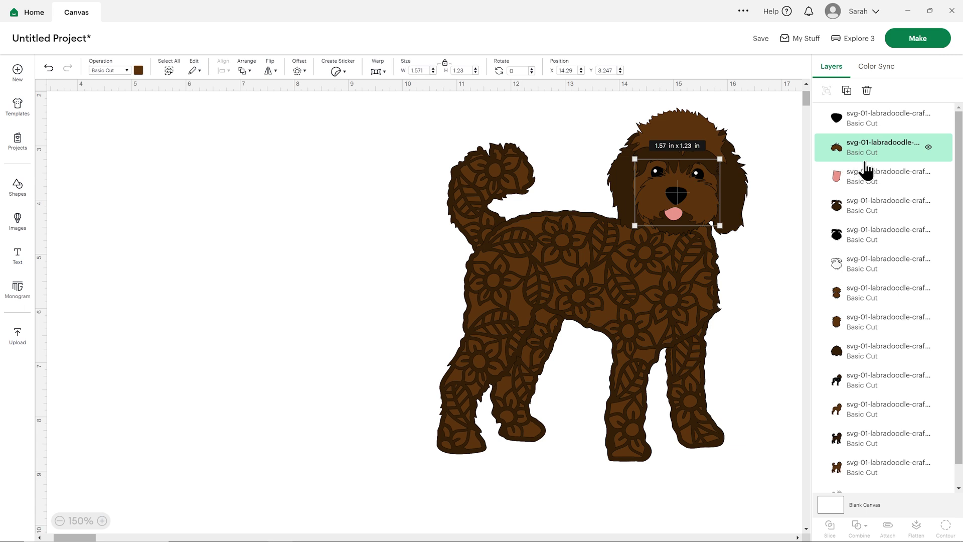
left_click(882, 210)
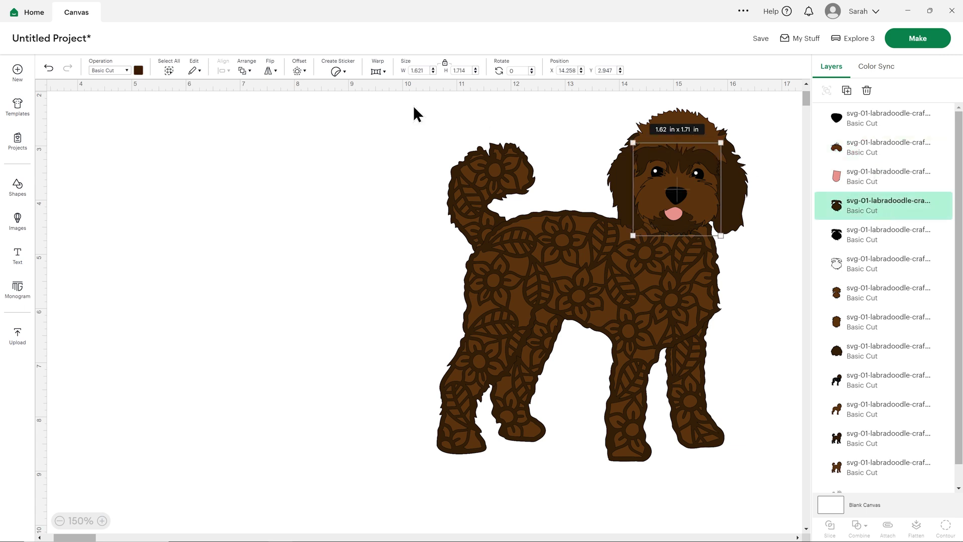
left_click(138, 70)
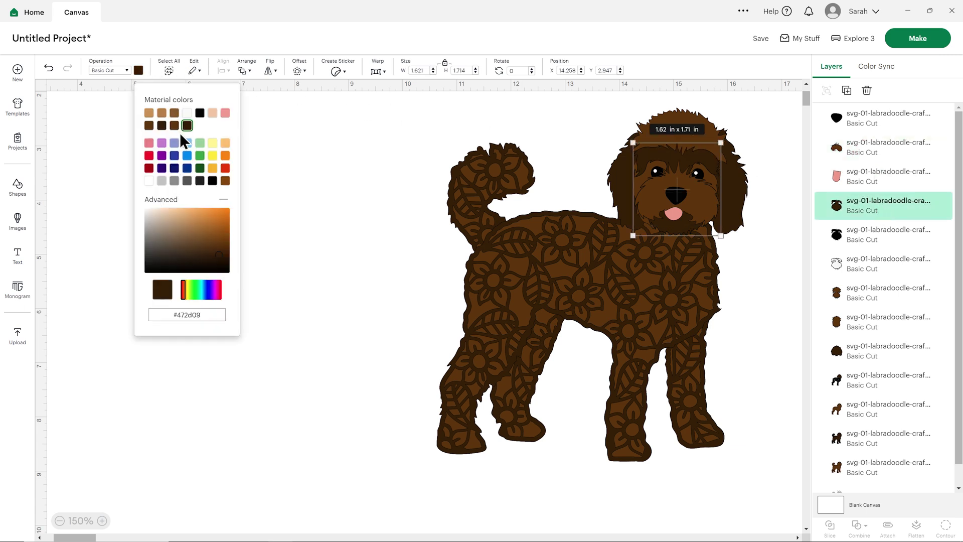
left_click(174, 125)
left_click(329, 129)
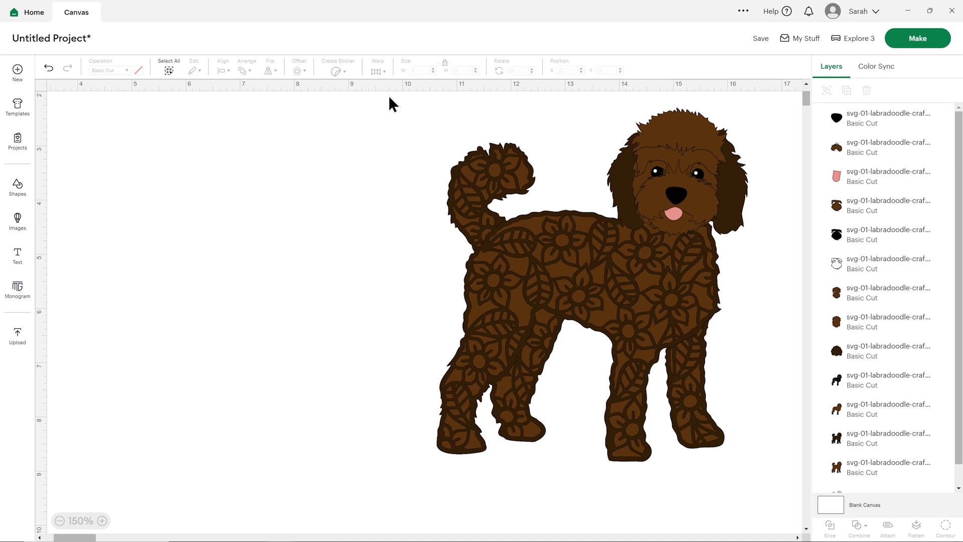
left_click(49, 68)
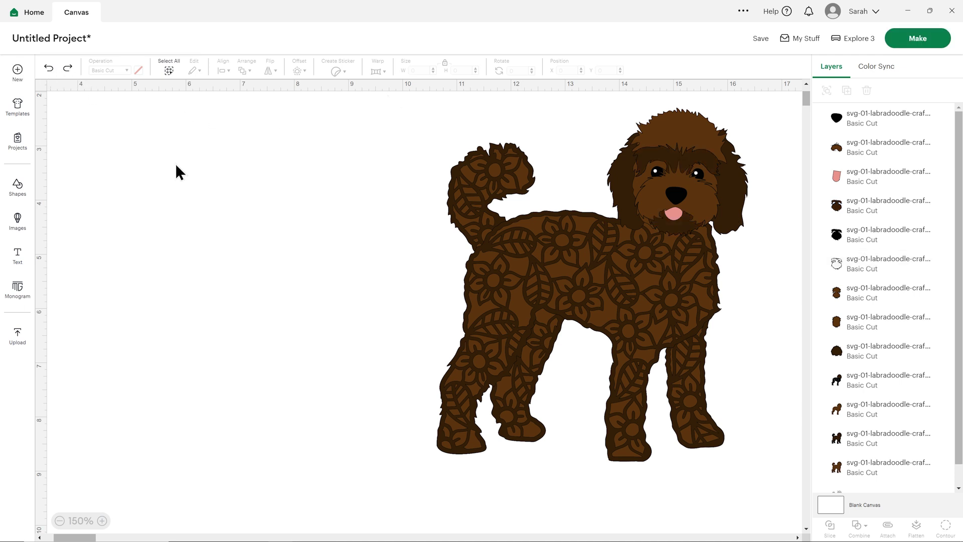
- Show the hidden original light brown labradoodle group and nudge it to about X 3.93, Y 2.27 beside the dark copy
scroll(924, 476, "down", 1)
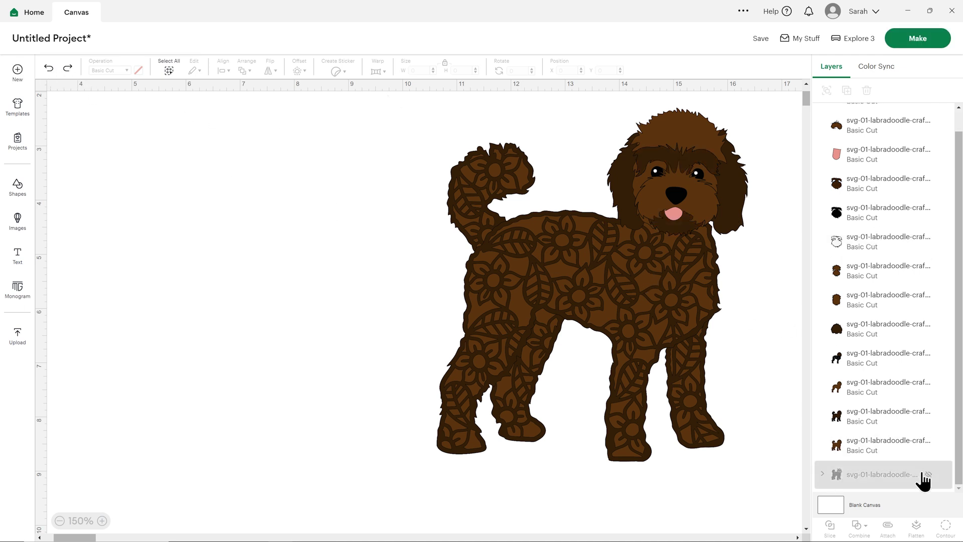
left_click(924, 477)
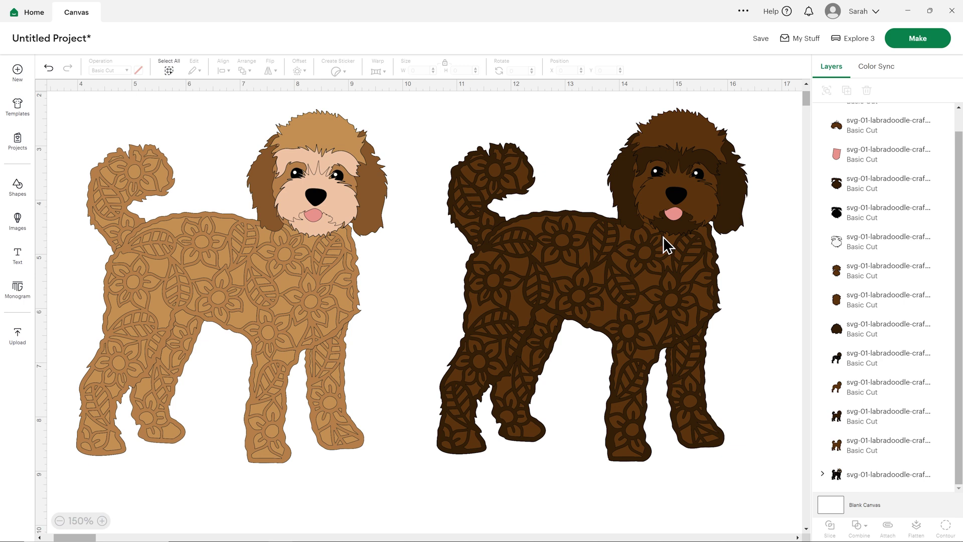
left_click(263, 274)
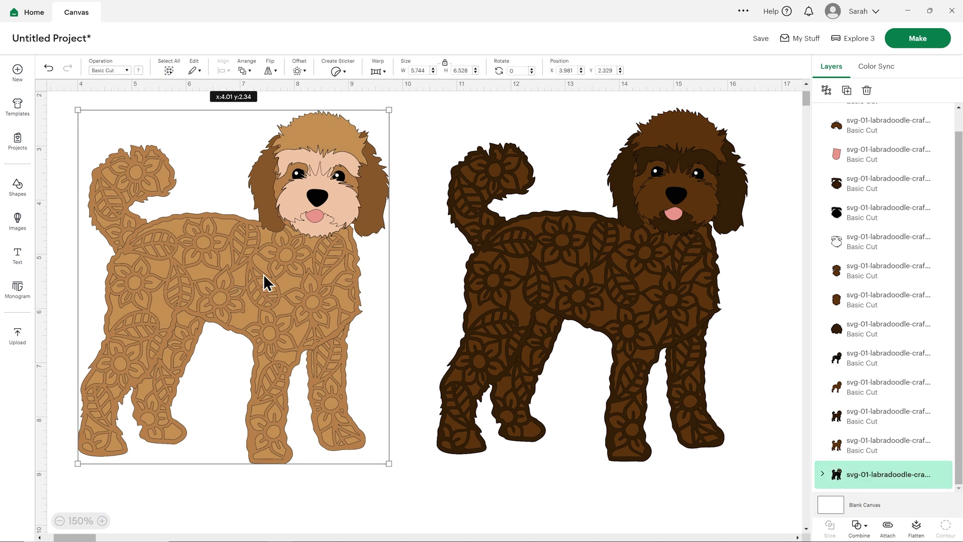
left_click_drag(303, 277, 301, 274)
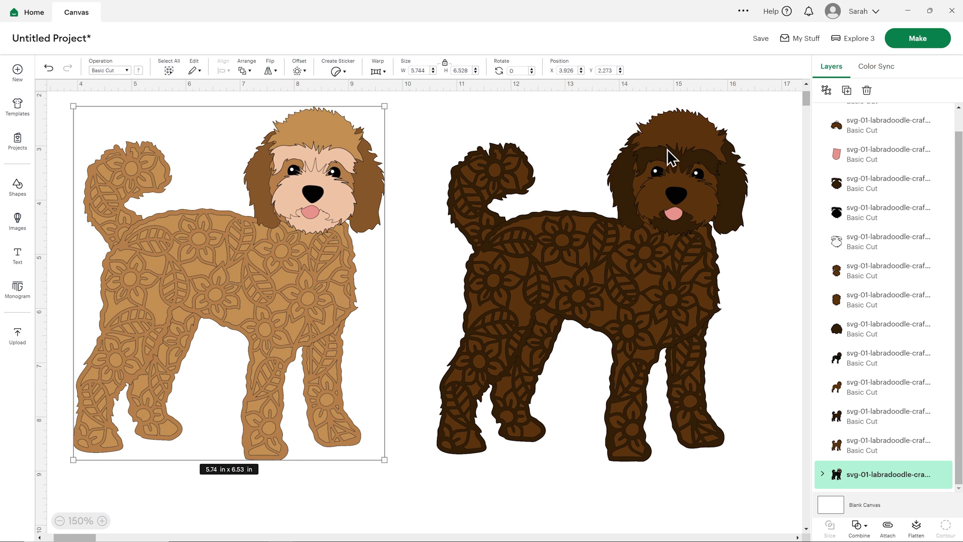
mouse_move(639, 282)
left_mouse_down()
mouse_move(657, 283)
mouse_move(643, 281)
left_mouse_up()
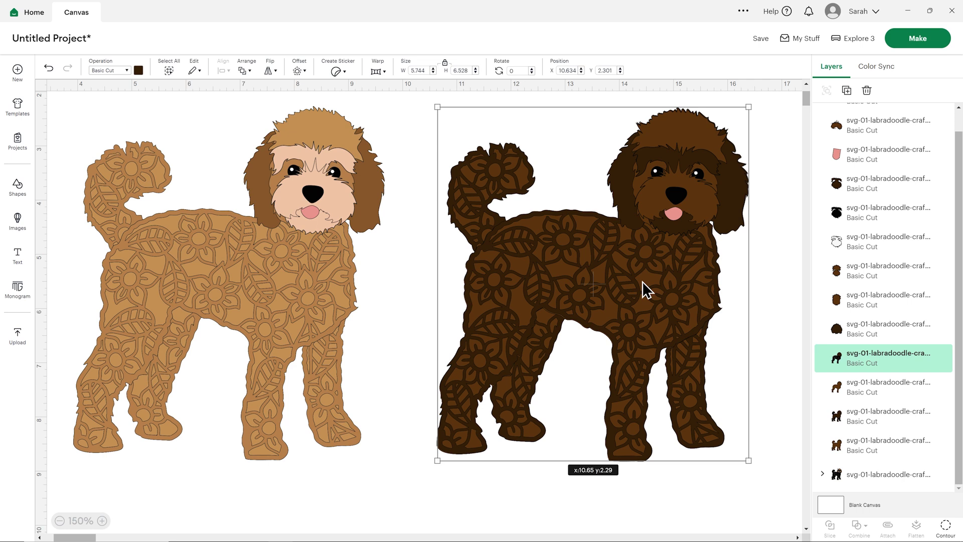
left_click(770, 263)
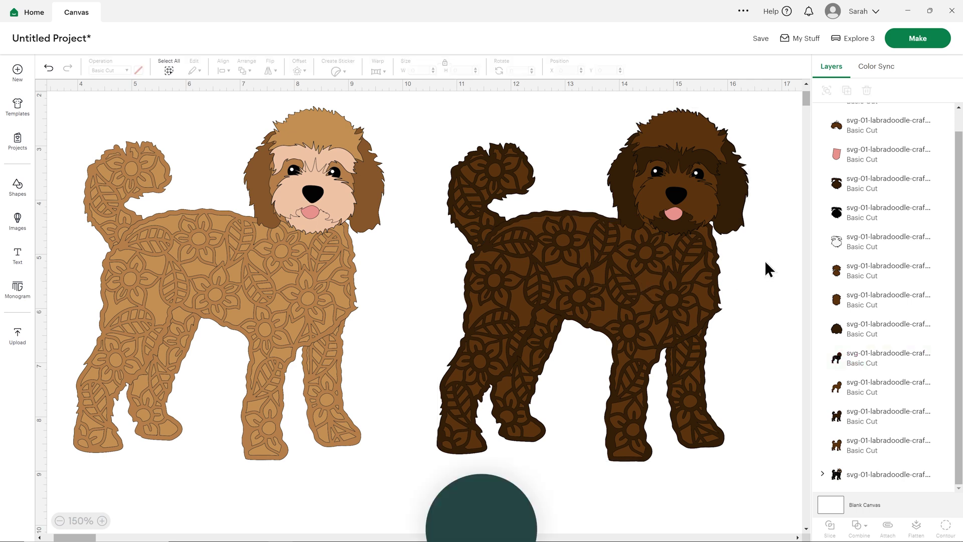